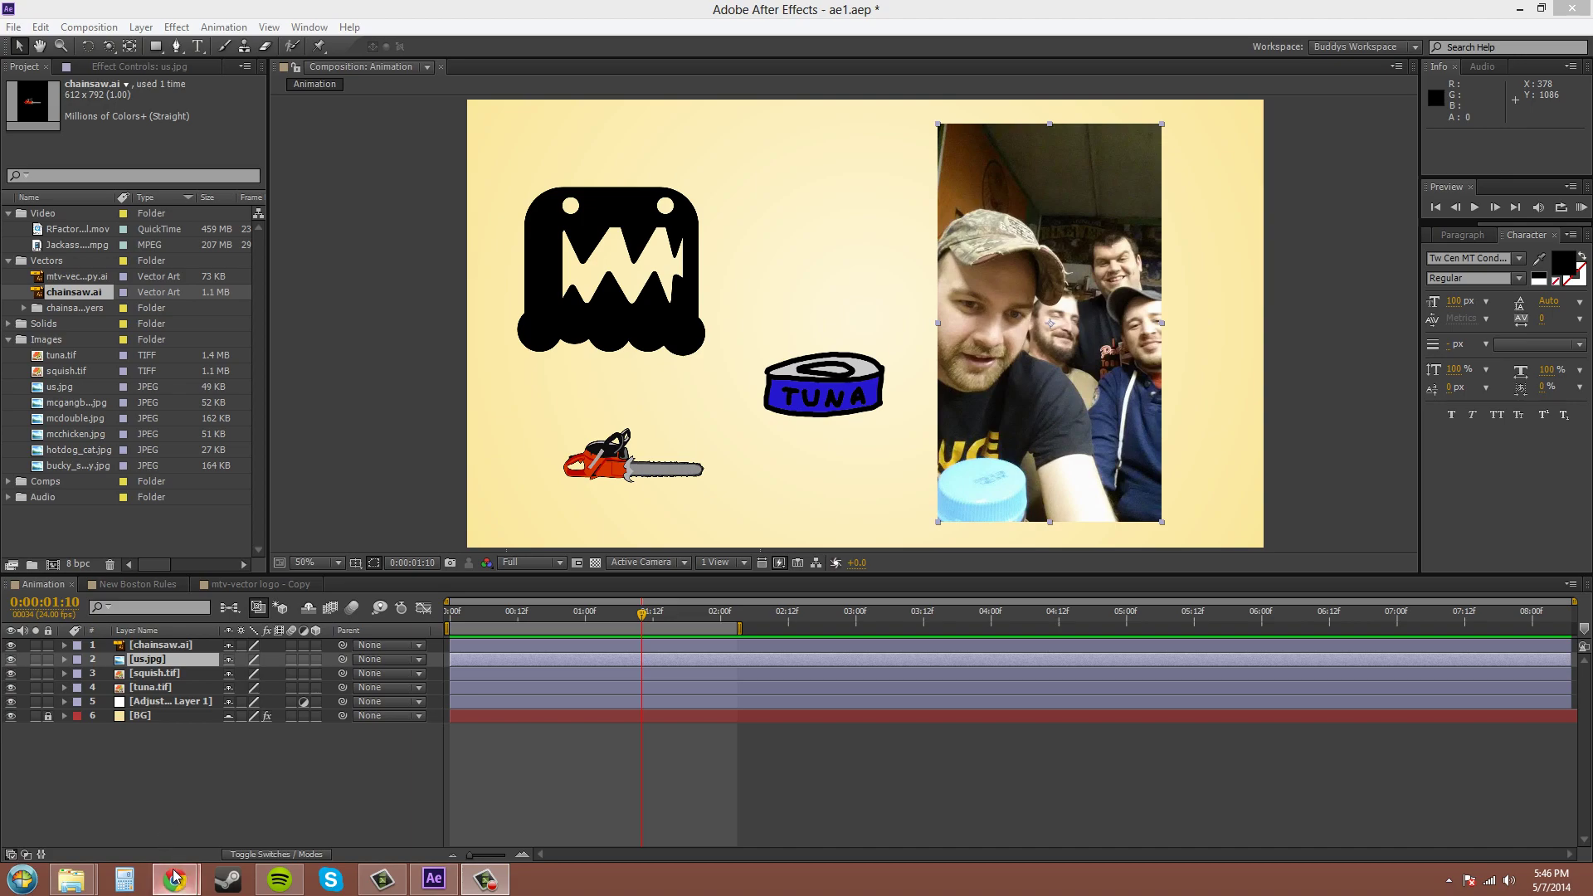
mouse_move(174, 879)
left_click(113, 788)
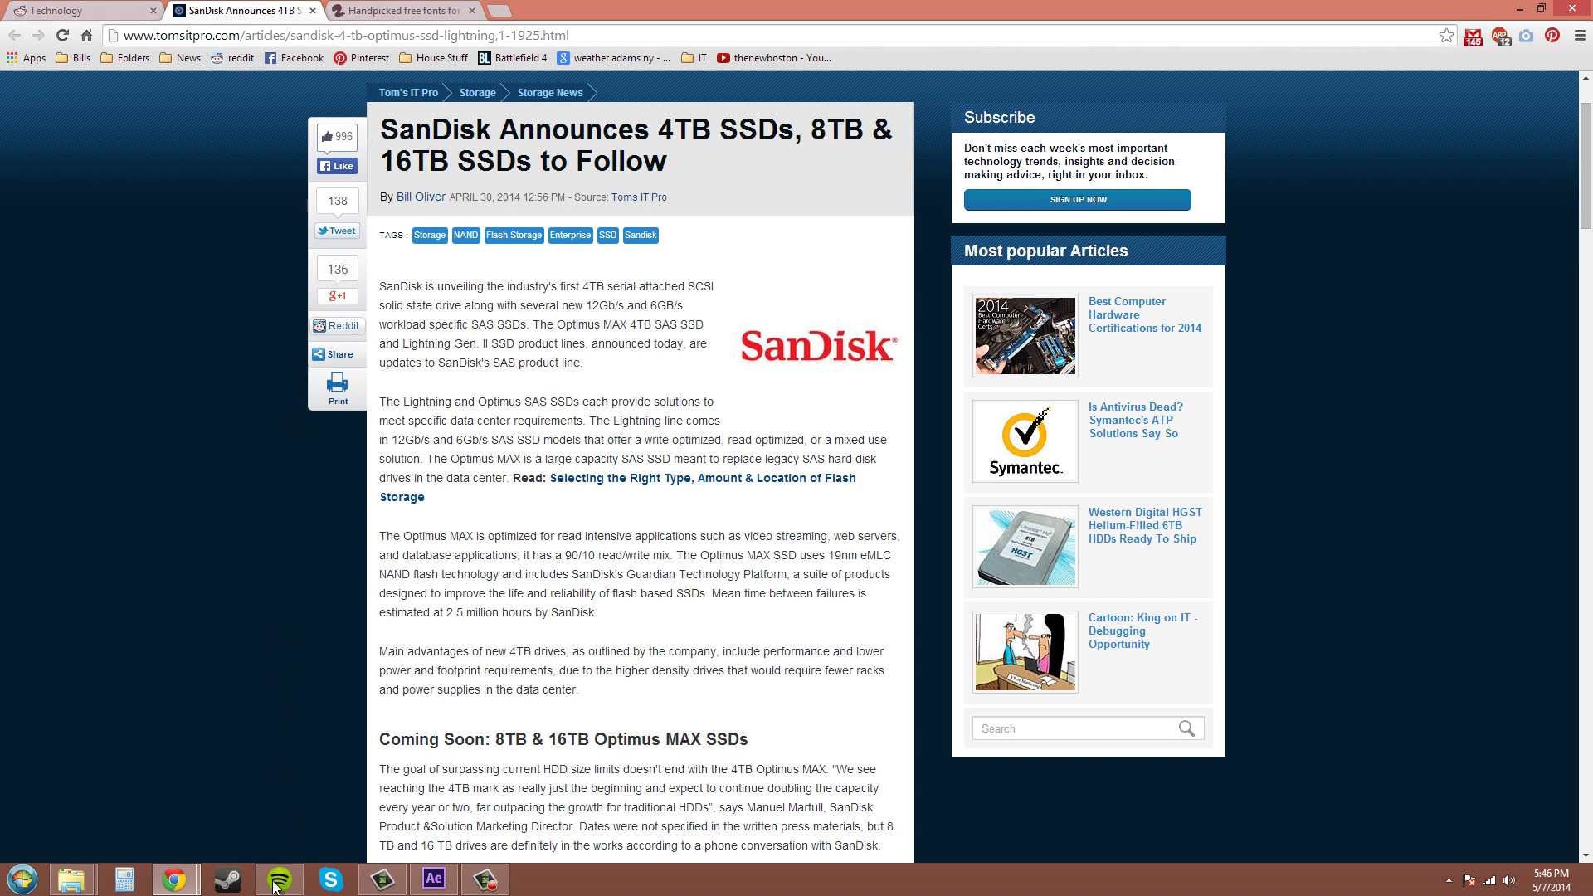
mouse_move(174, 881)
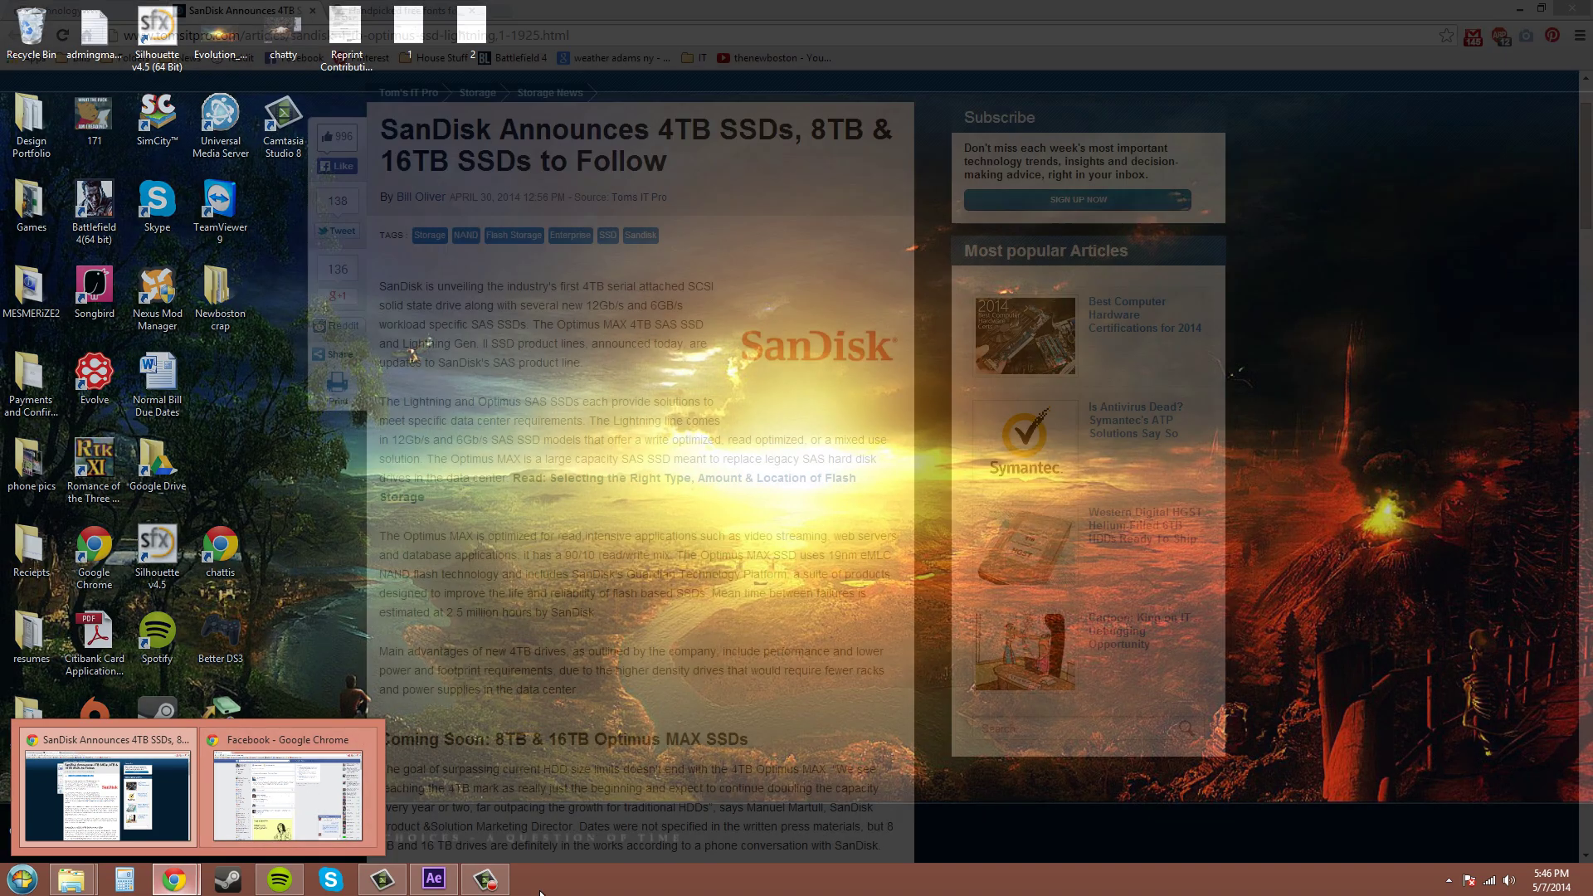
left_click(434, 879)
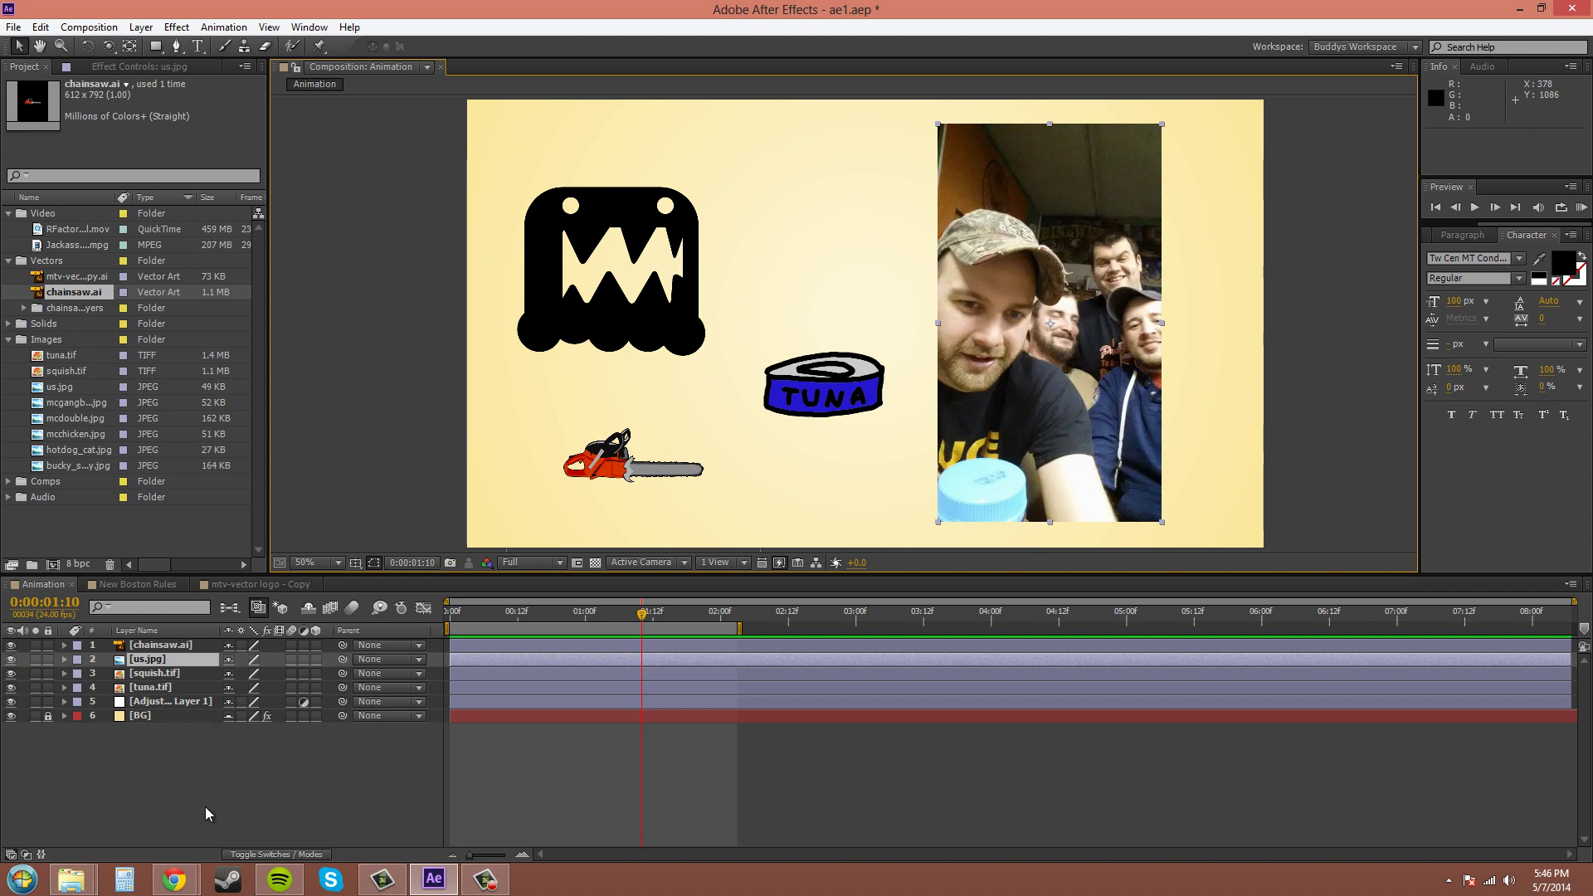
- Toggle the us.jpg layer's visibility off and back on to compare the composition with and without the photo
left_click(11, 660)
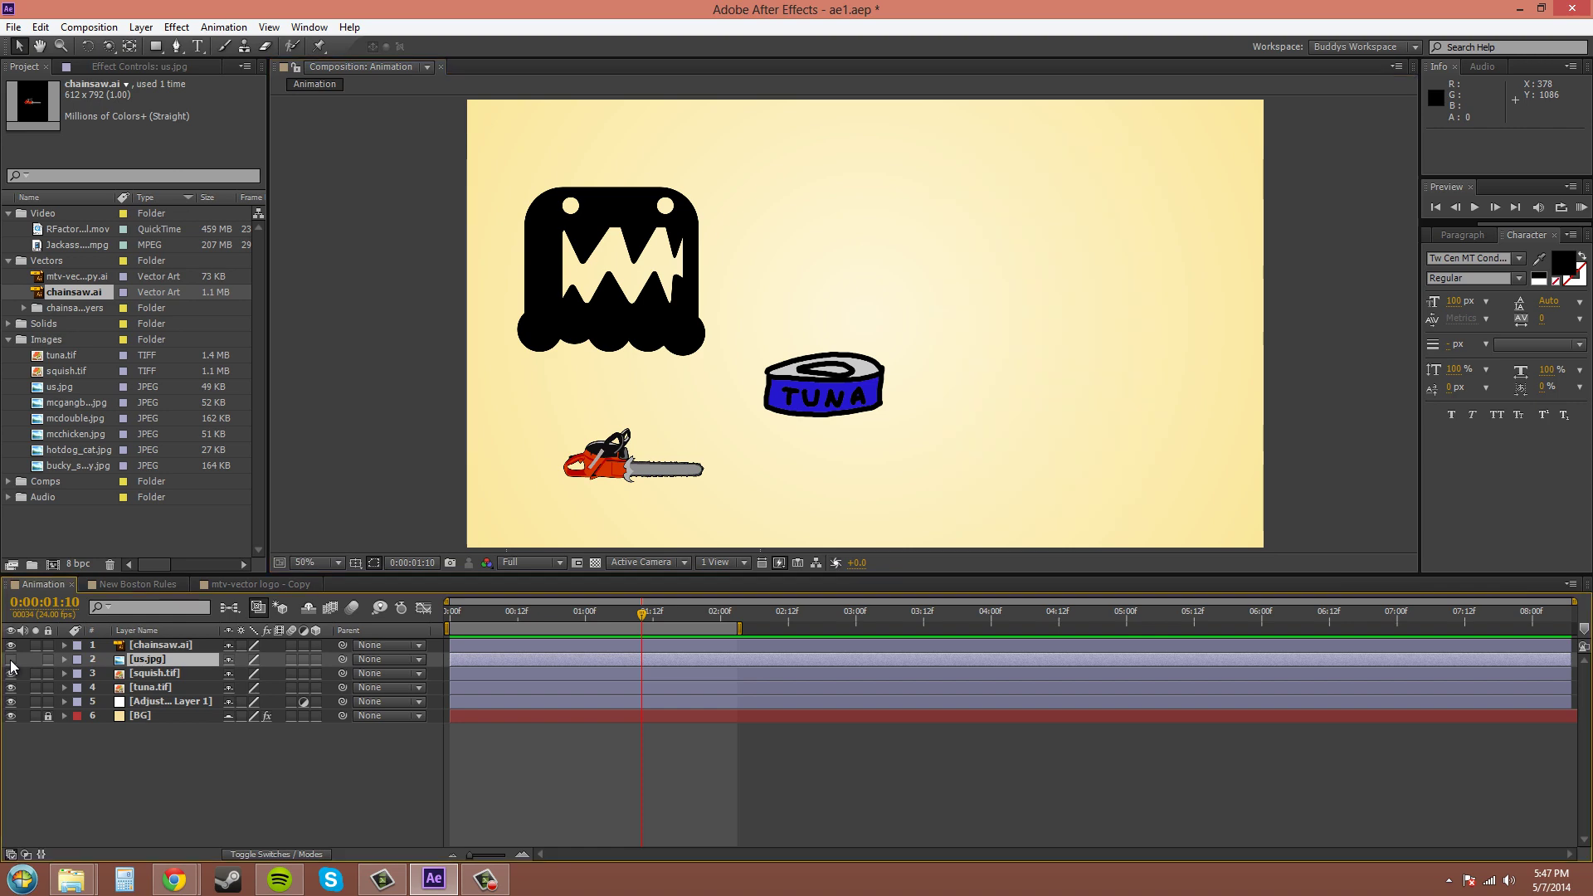
left_click(11, 660)
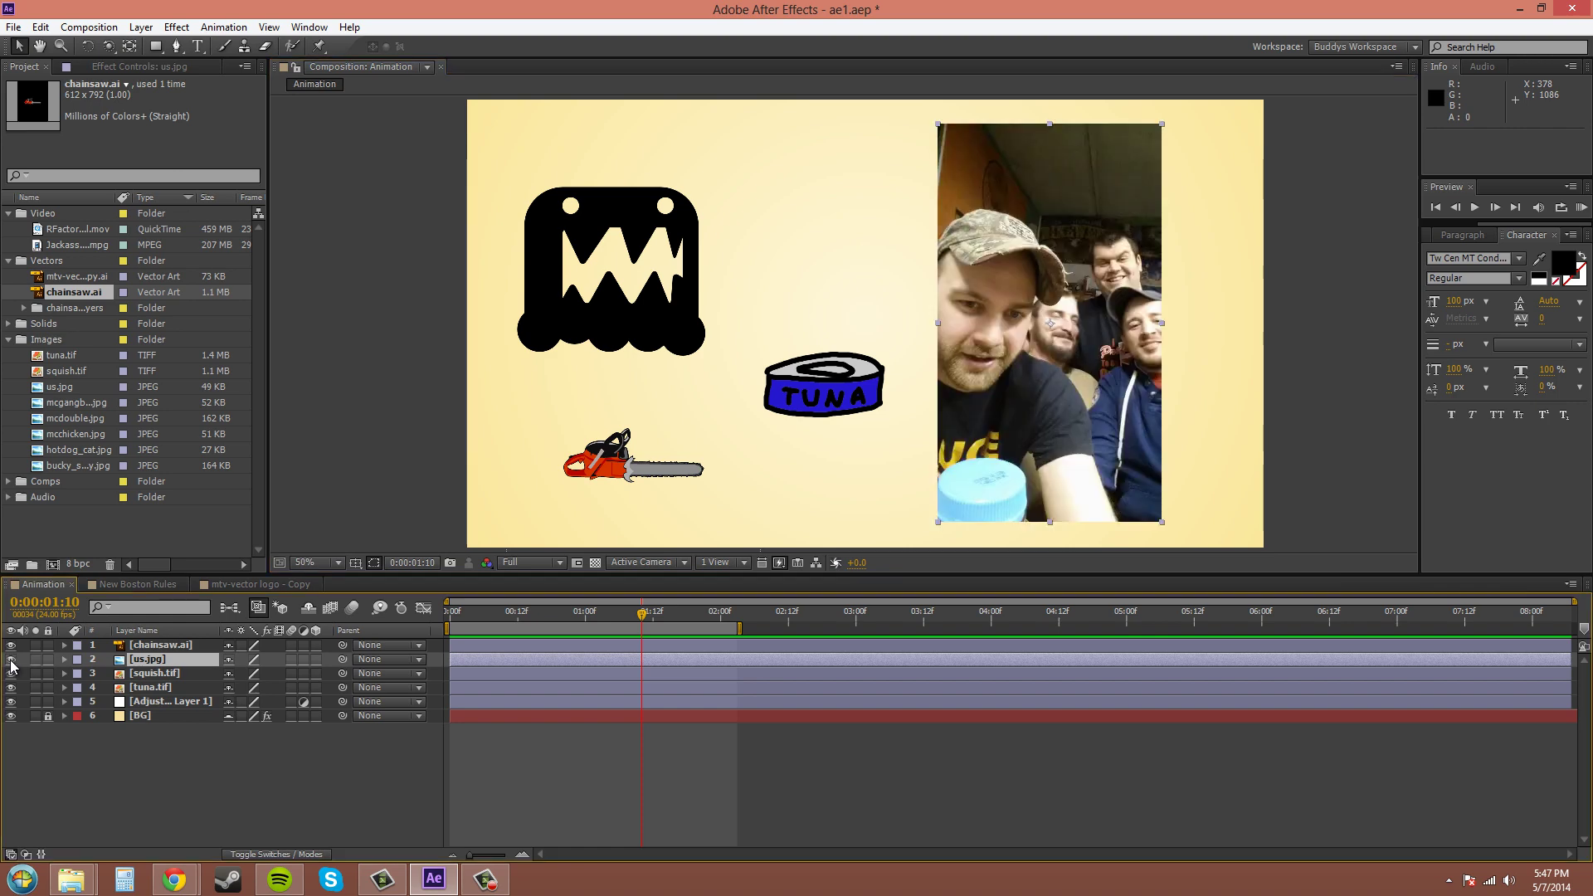
left_click(11, 659)
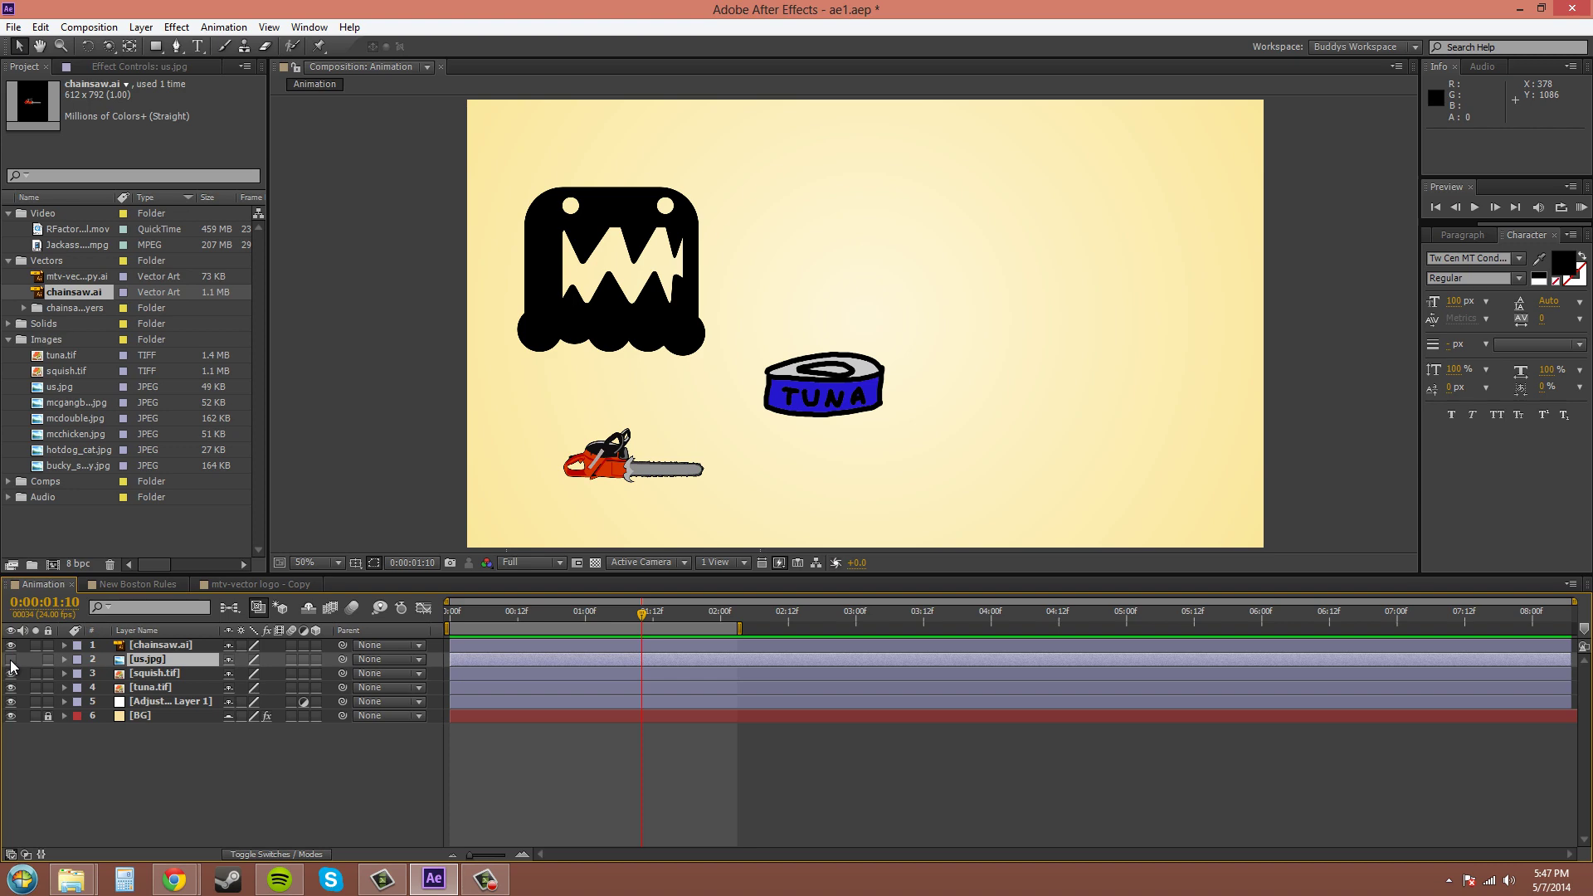
left_click(10, 660)
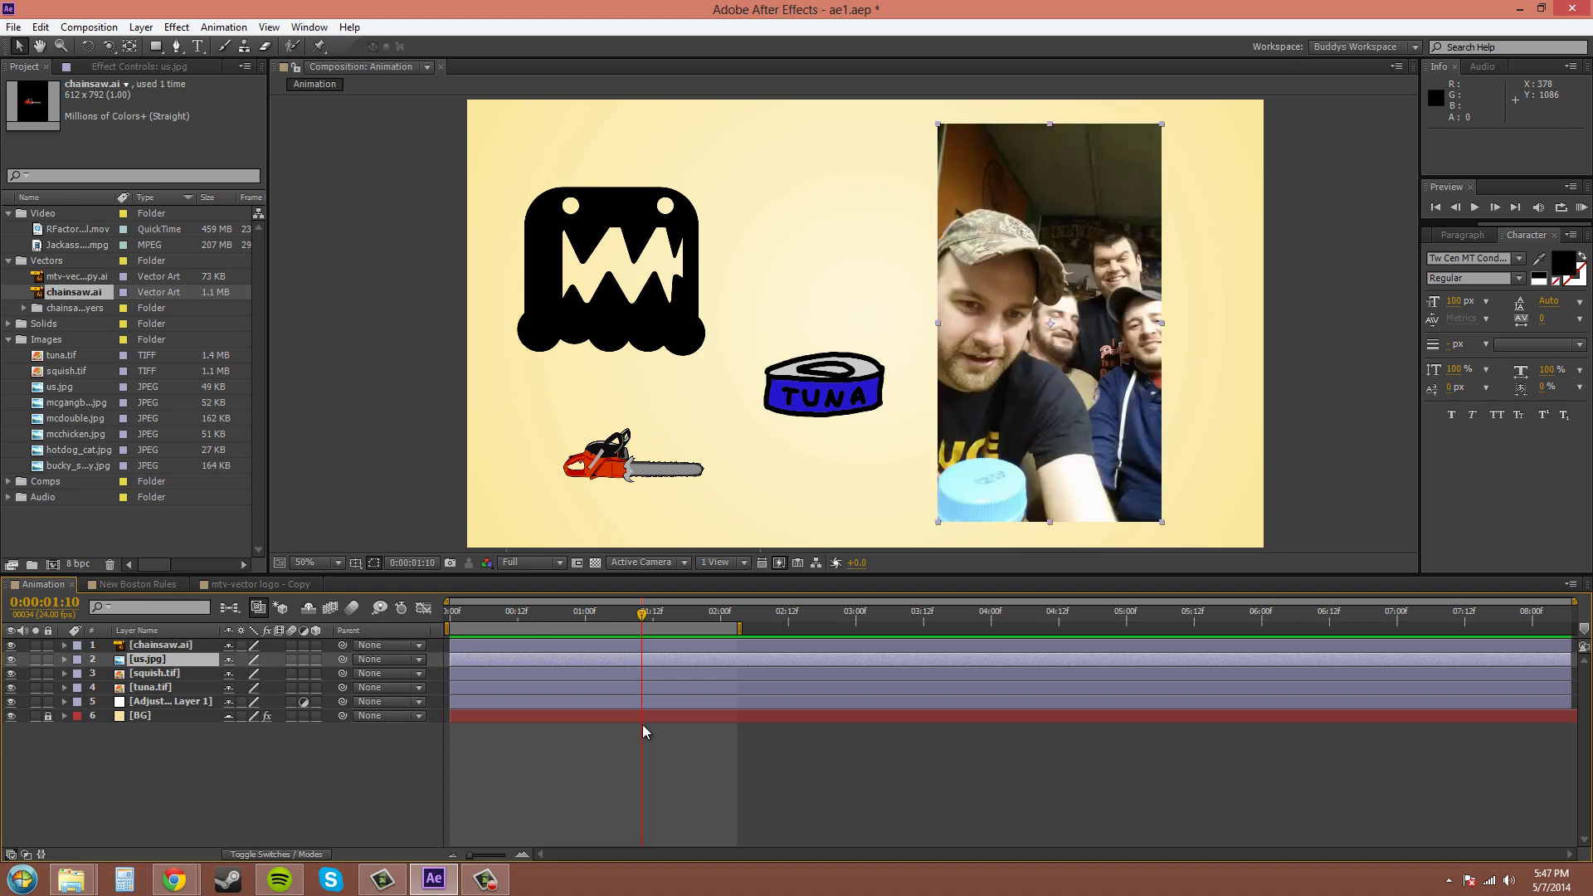
left_click(11, 660)
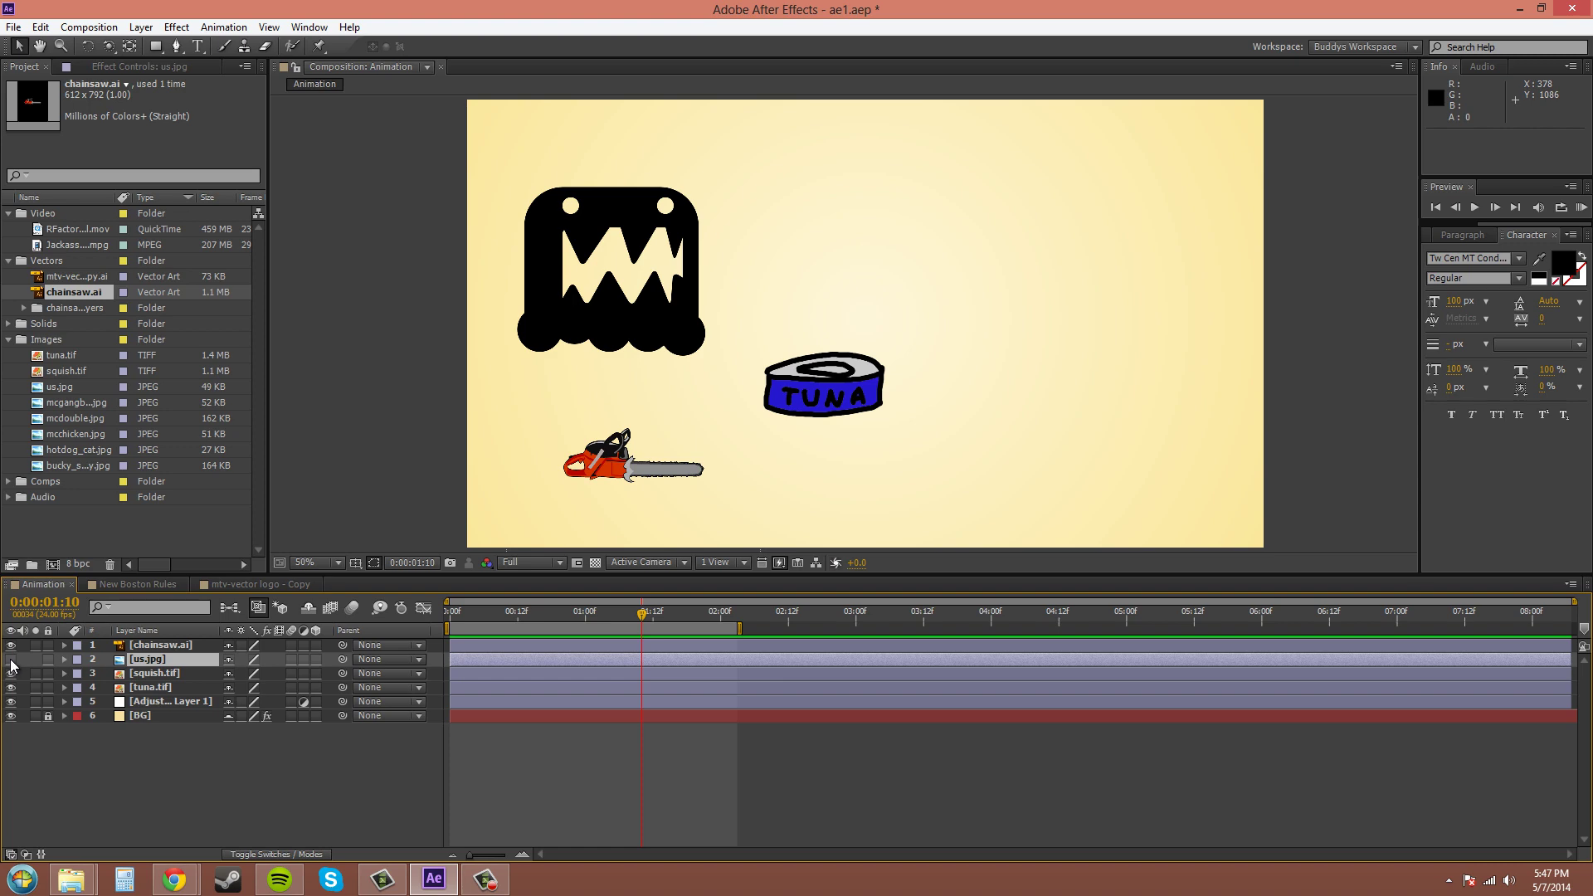
left_click(11, 660)
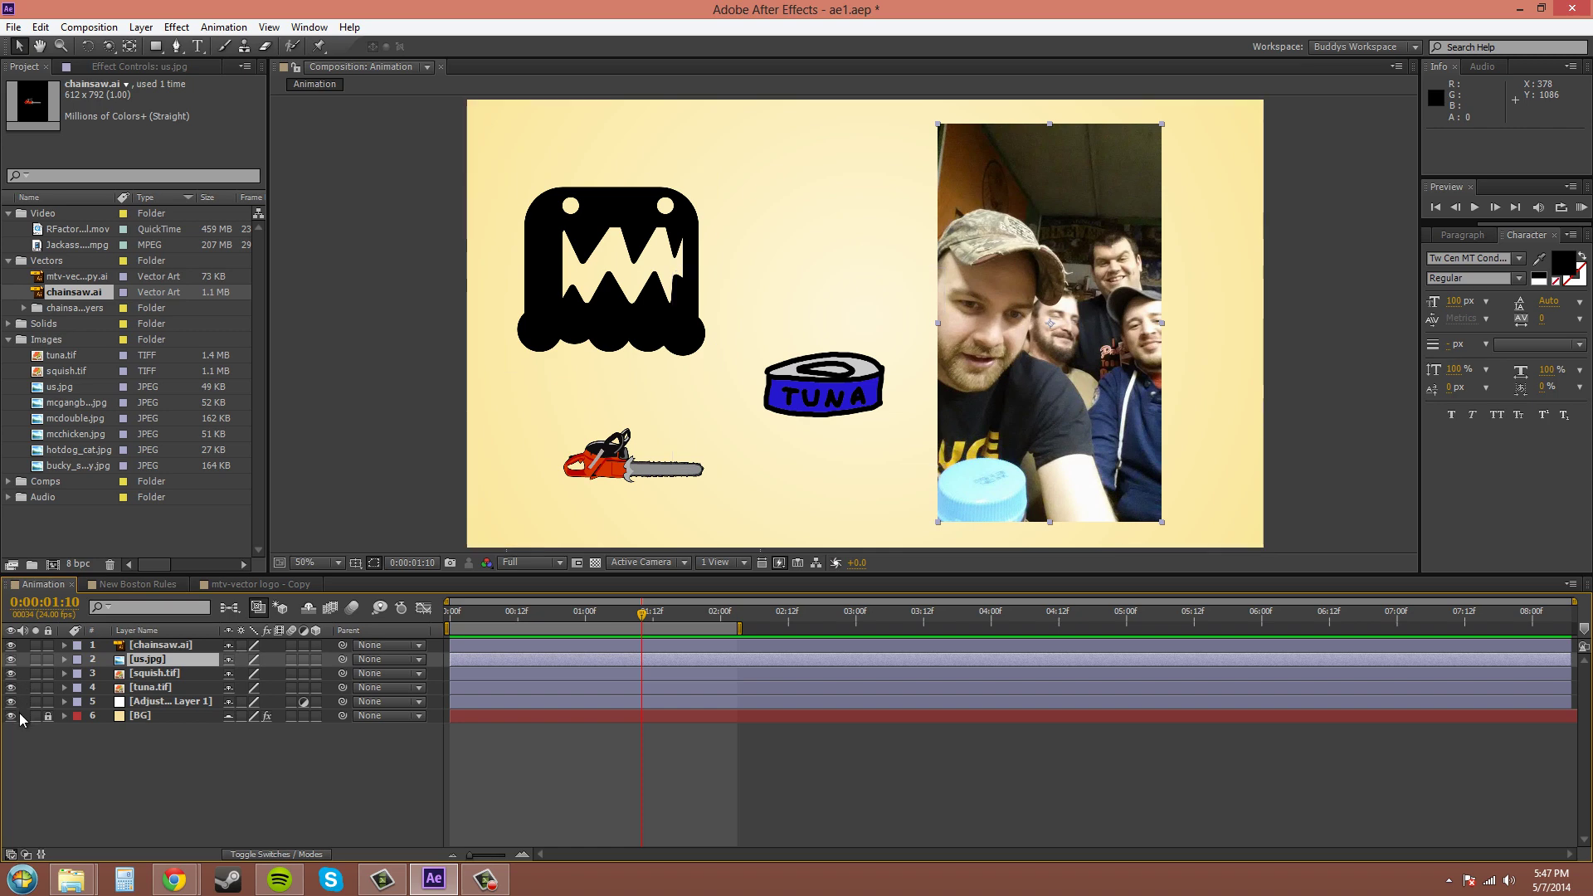
- Add Mystery Audio from the project's Audio folder to the timeline beneath the BG layer and mute it
left_click(9, 498)
left_click_drag(79, 517, 38, 744)
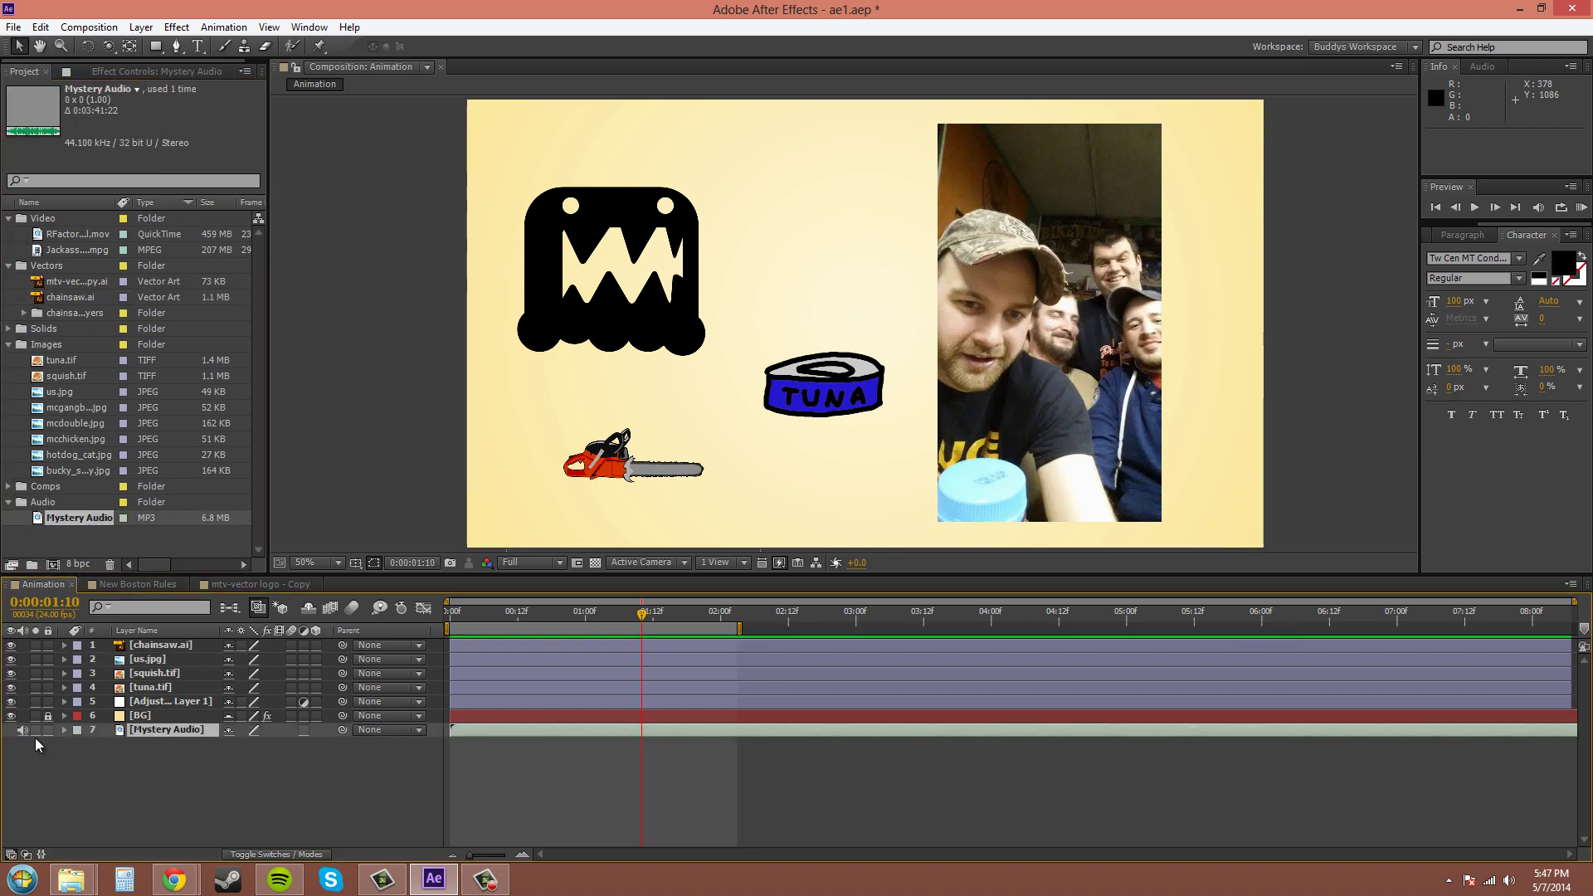
left_click(38, 751)
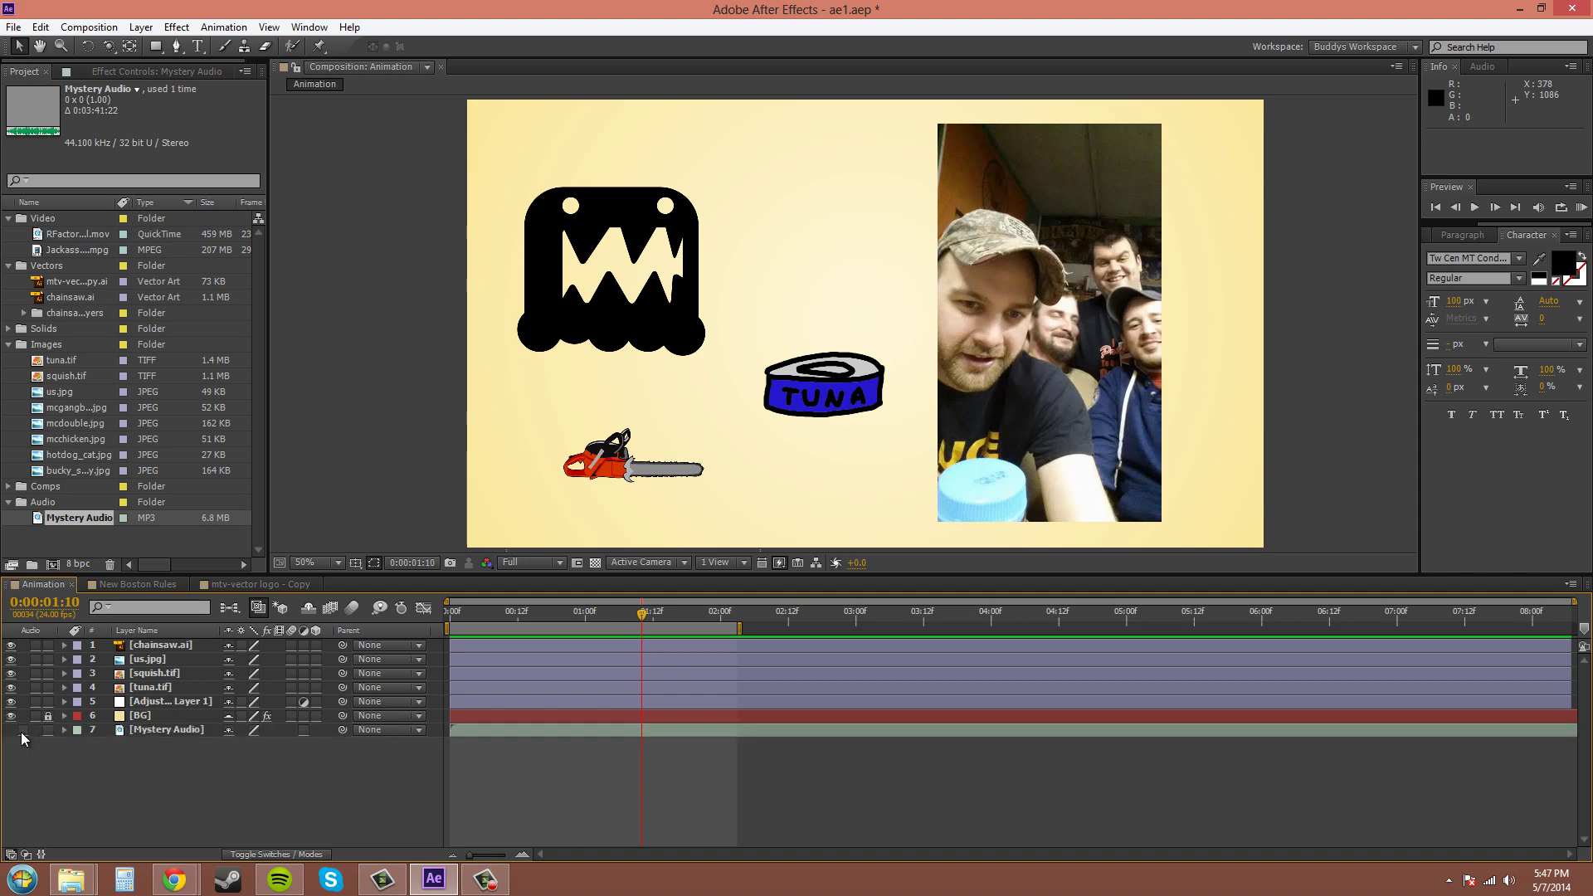
left_click(22, 729)
left_click(22, 729)
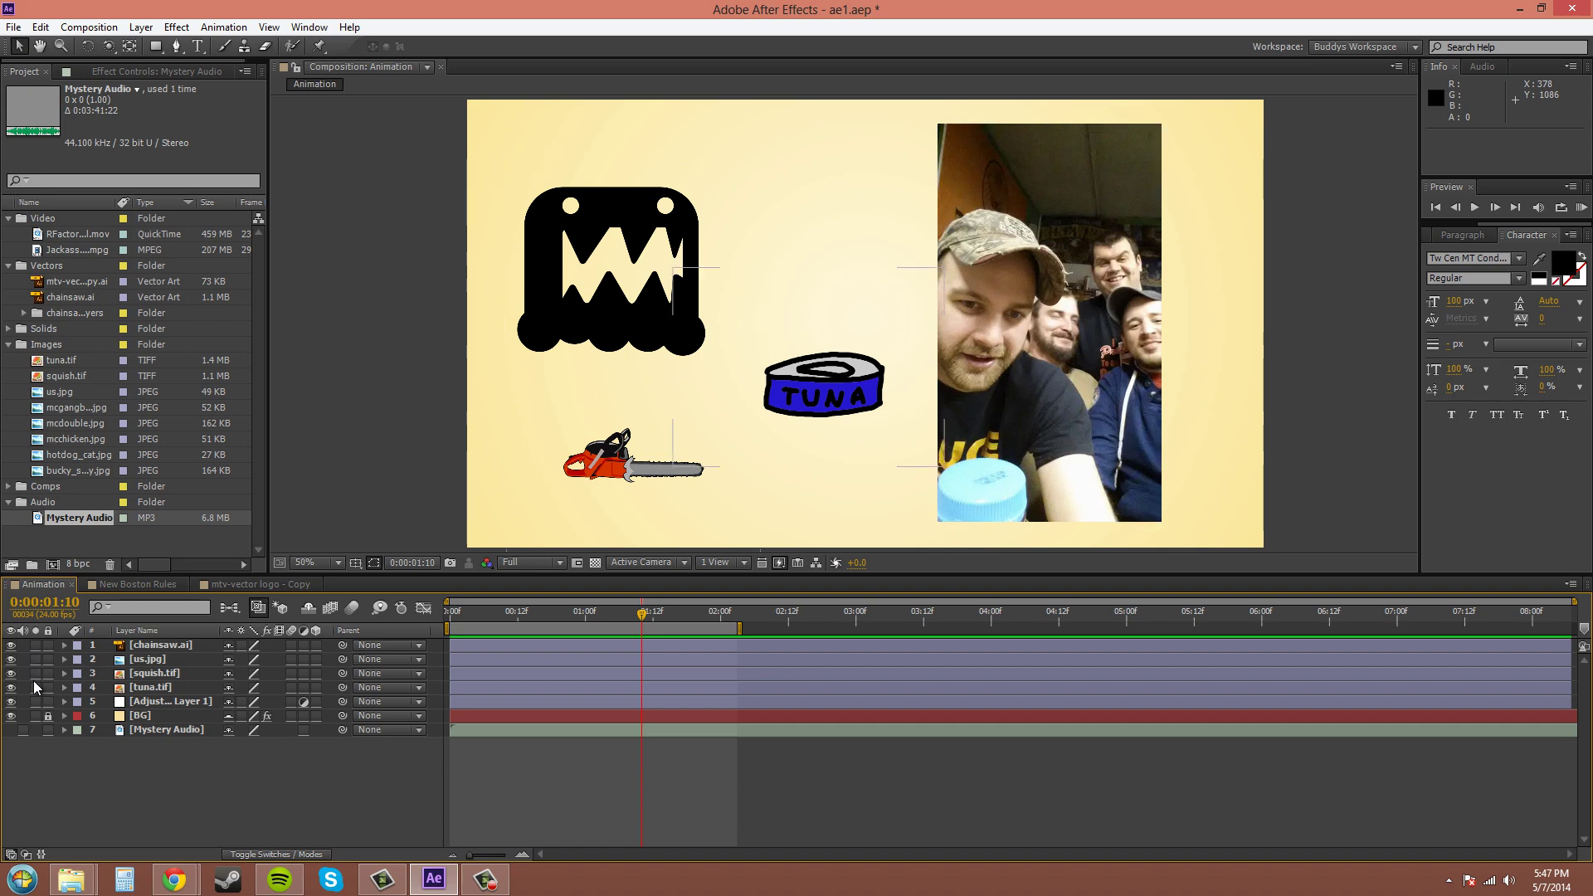
- Solo the squish.tif and tuna.tif layers so that only these two are rendered in the composition
left_click(35, 674)
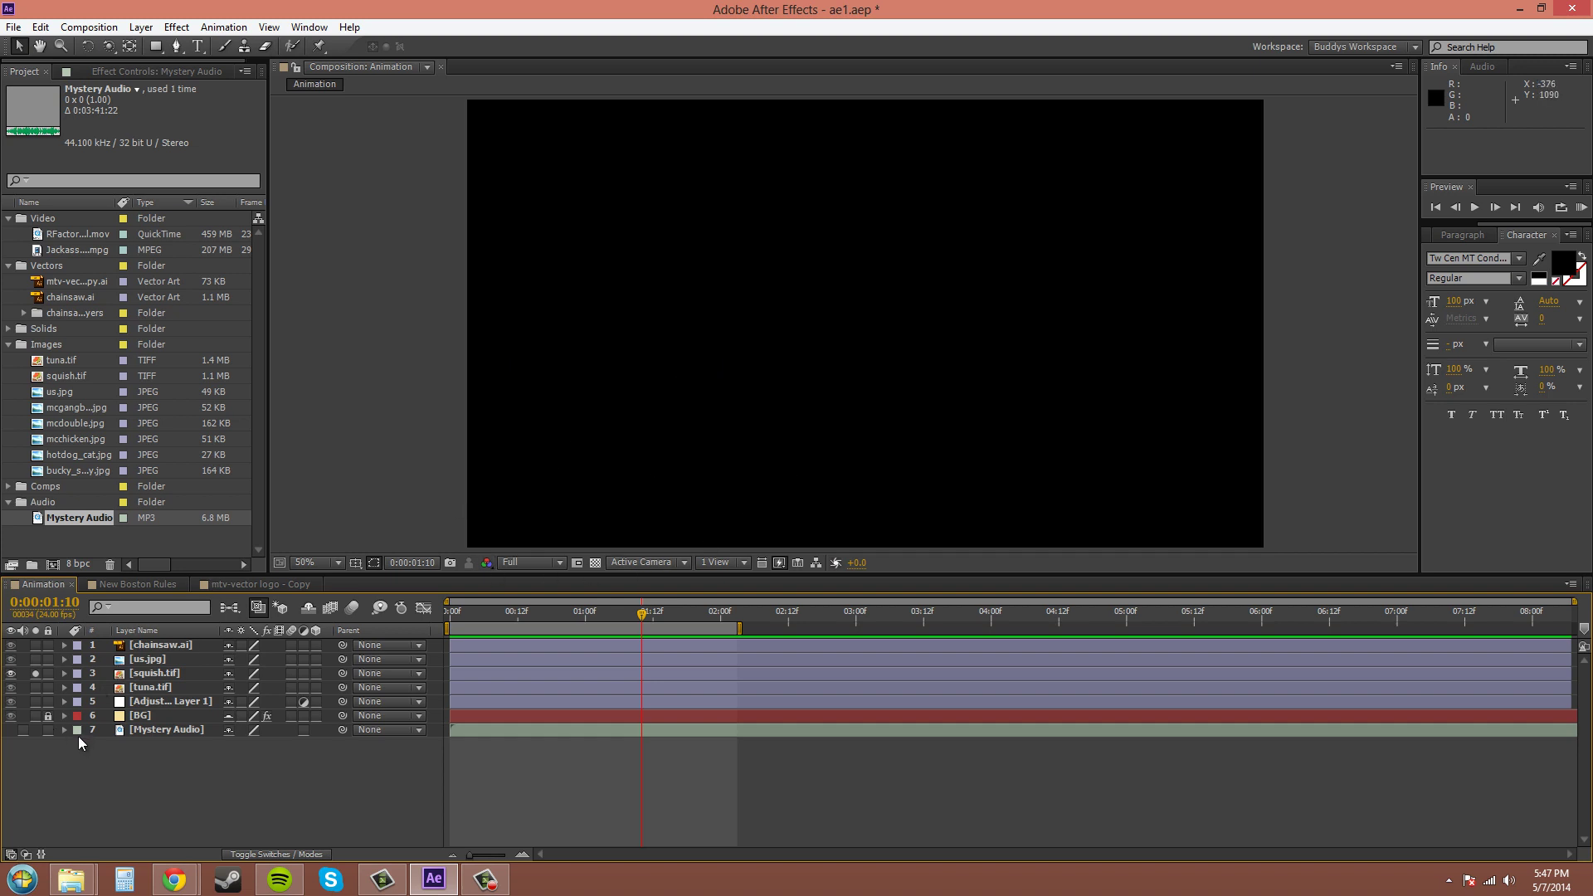
left_click(35, 688)
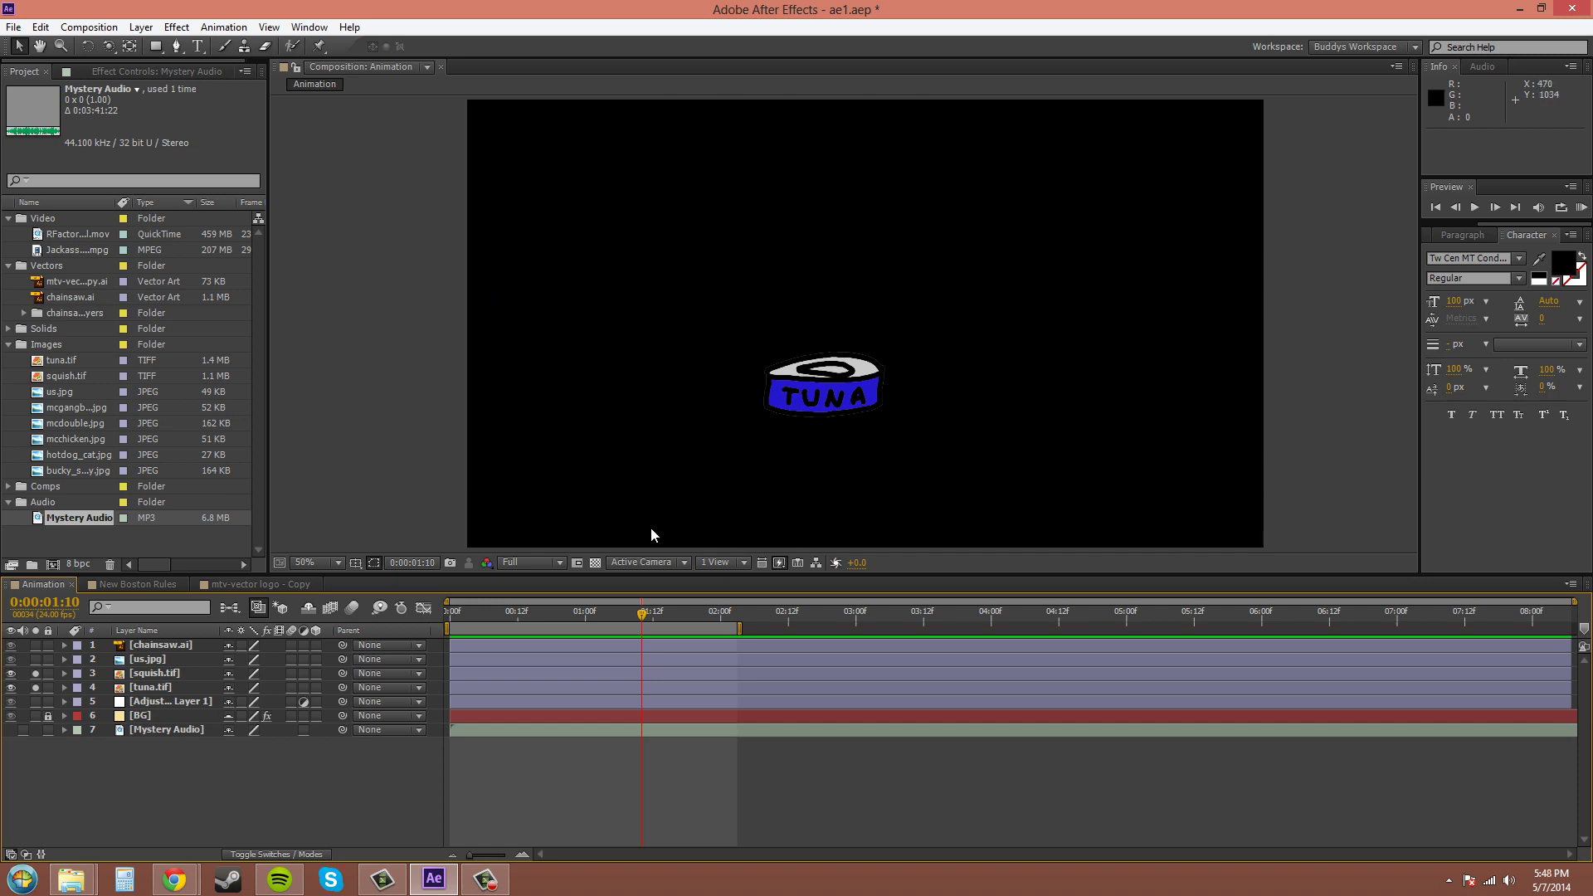
- Change the Animation composition's background color to a light Medium Red in its composition settings
left_click(197, 45)
left_click(89, 26)
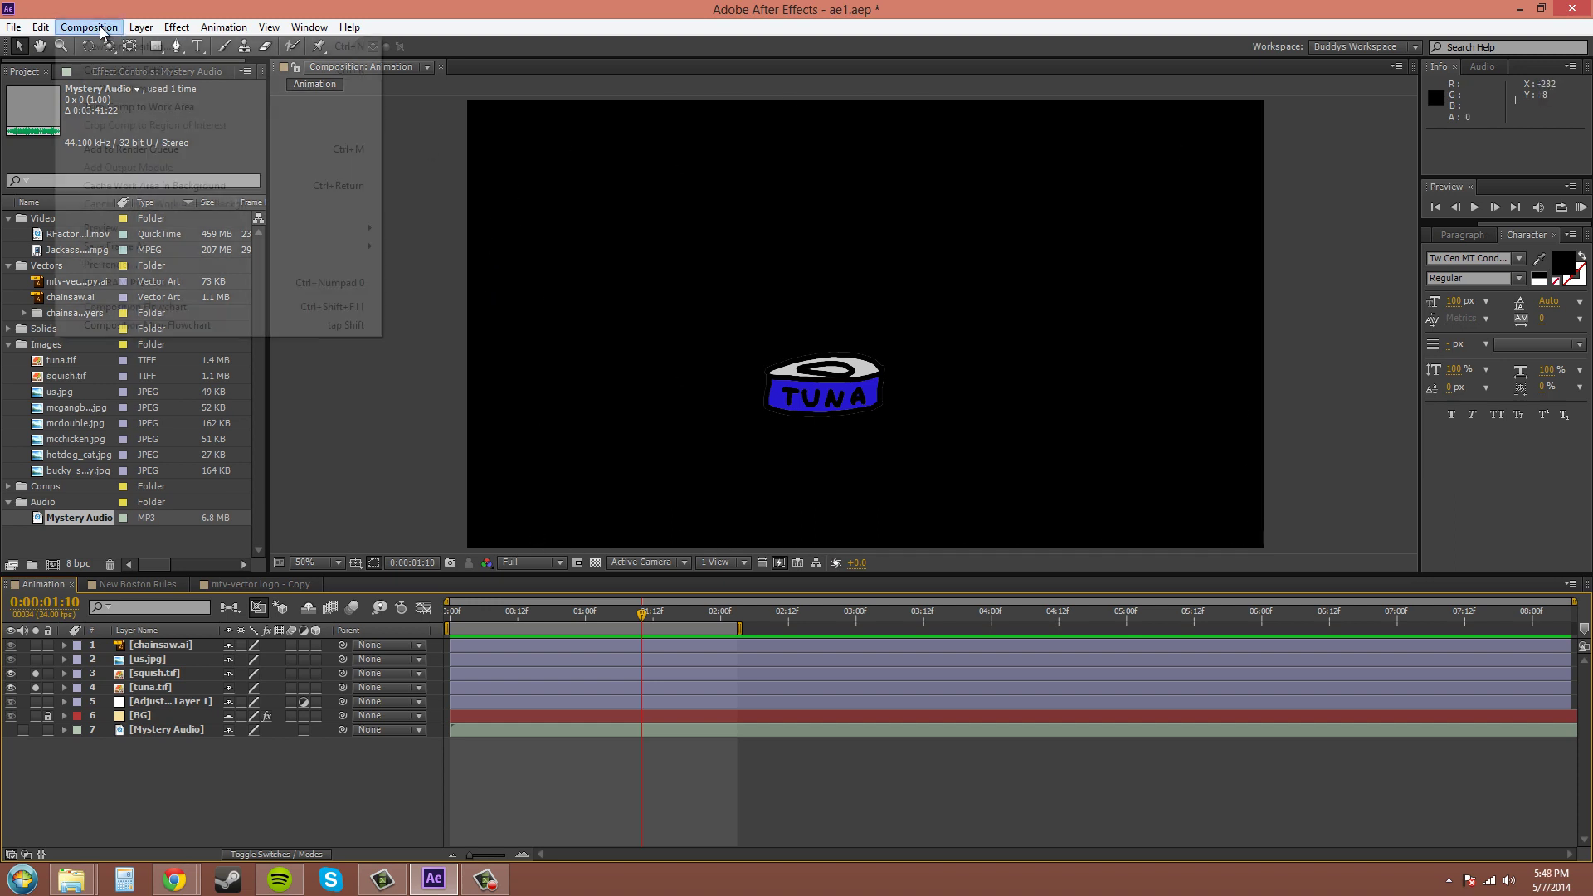
left_click(127, 71)
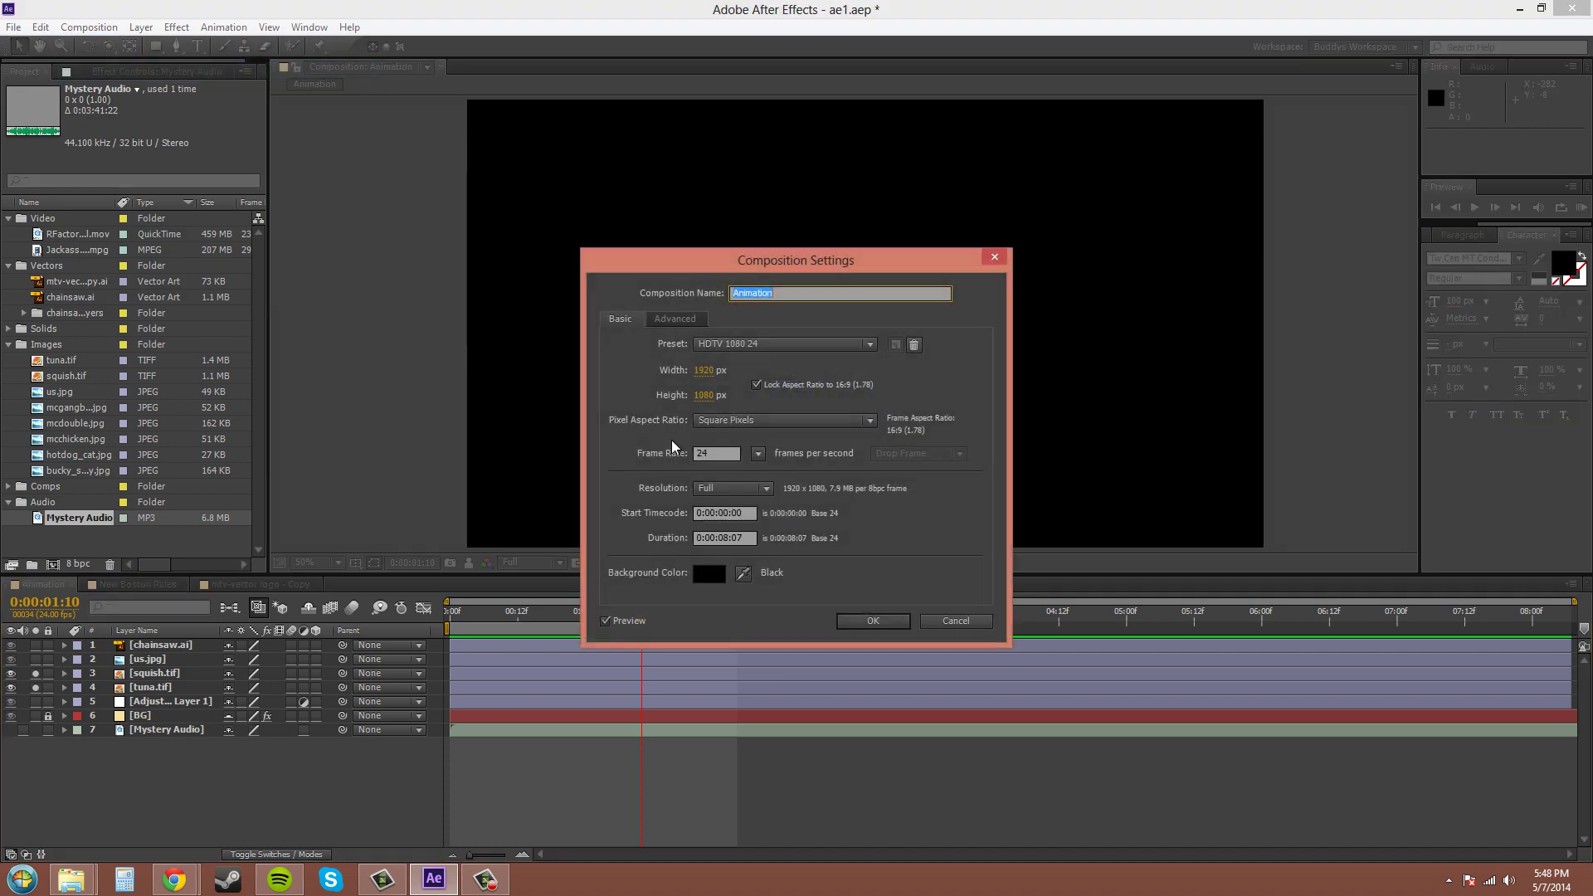
left_click(704, 575)
left_click(754, 474)
left_click_drag(734, 417, 697, 370)
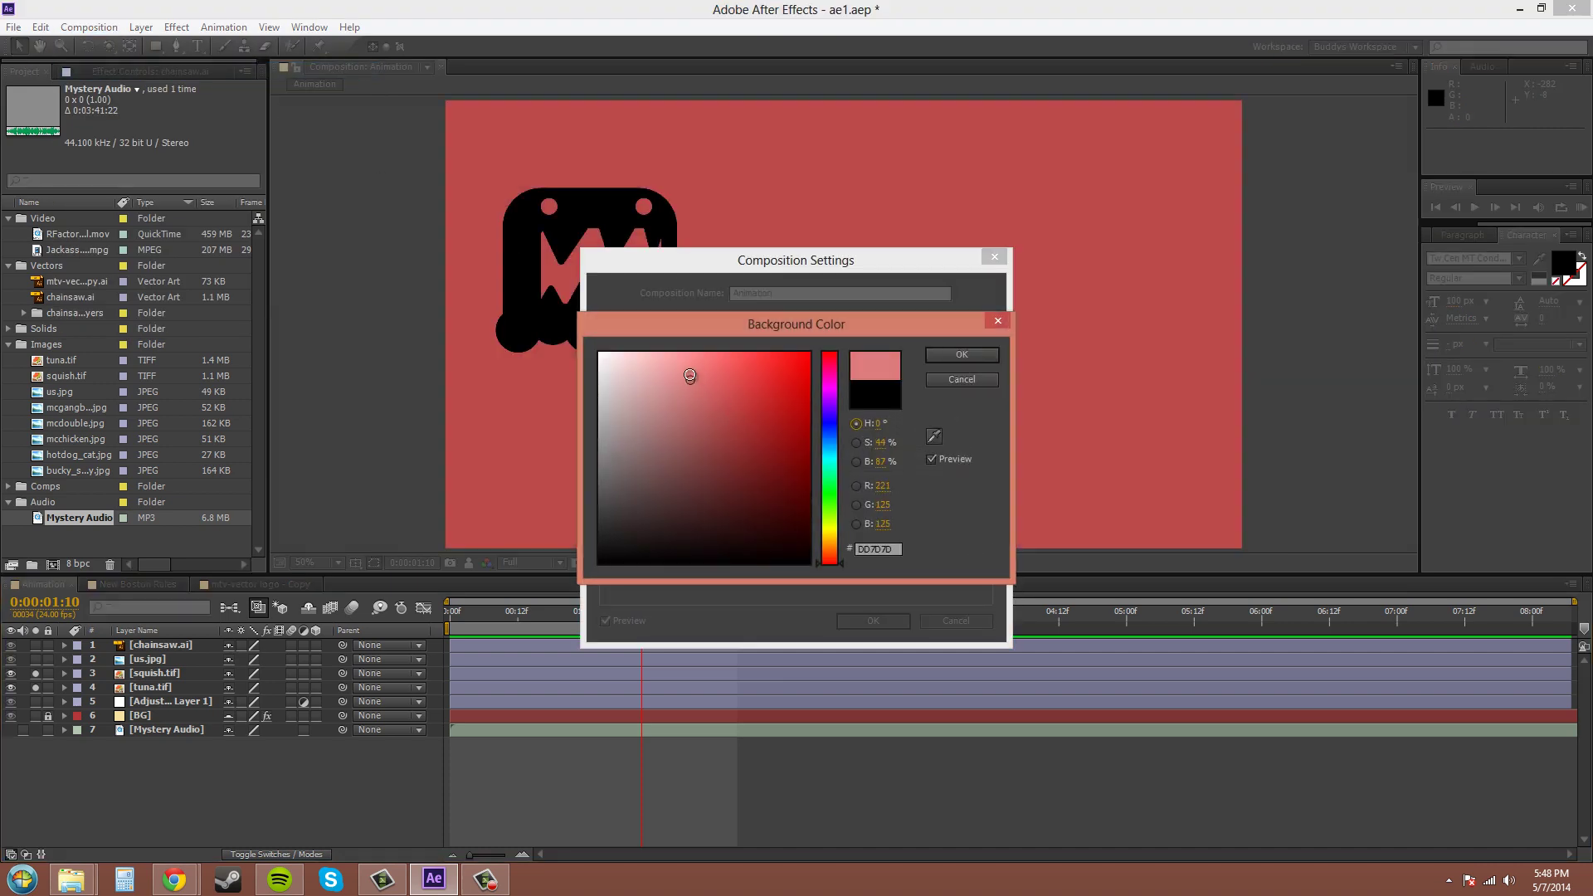
left_click(961, 354)
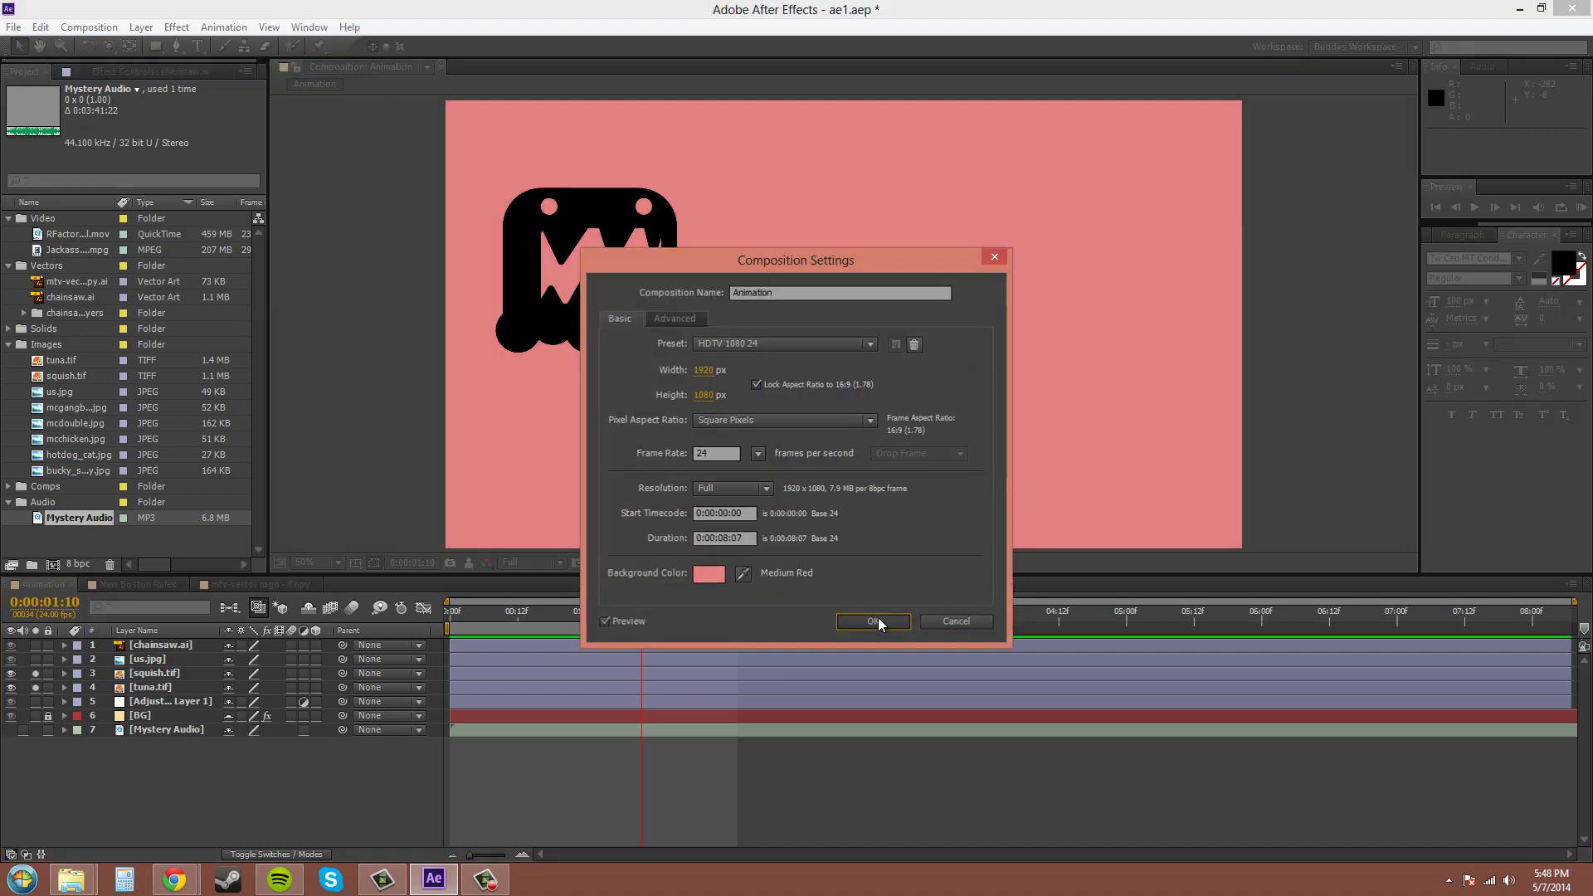
left_click(876, 620)
- Turn off solo for the squish.tif and tuna.tif layers
left_click(35, 673)
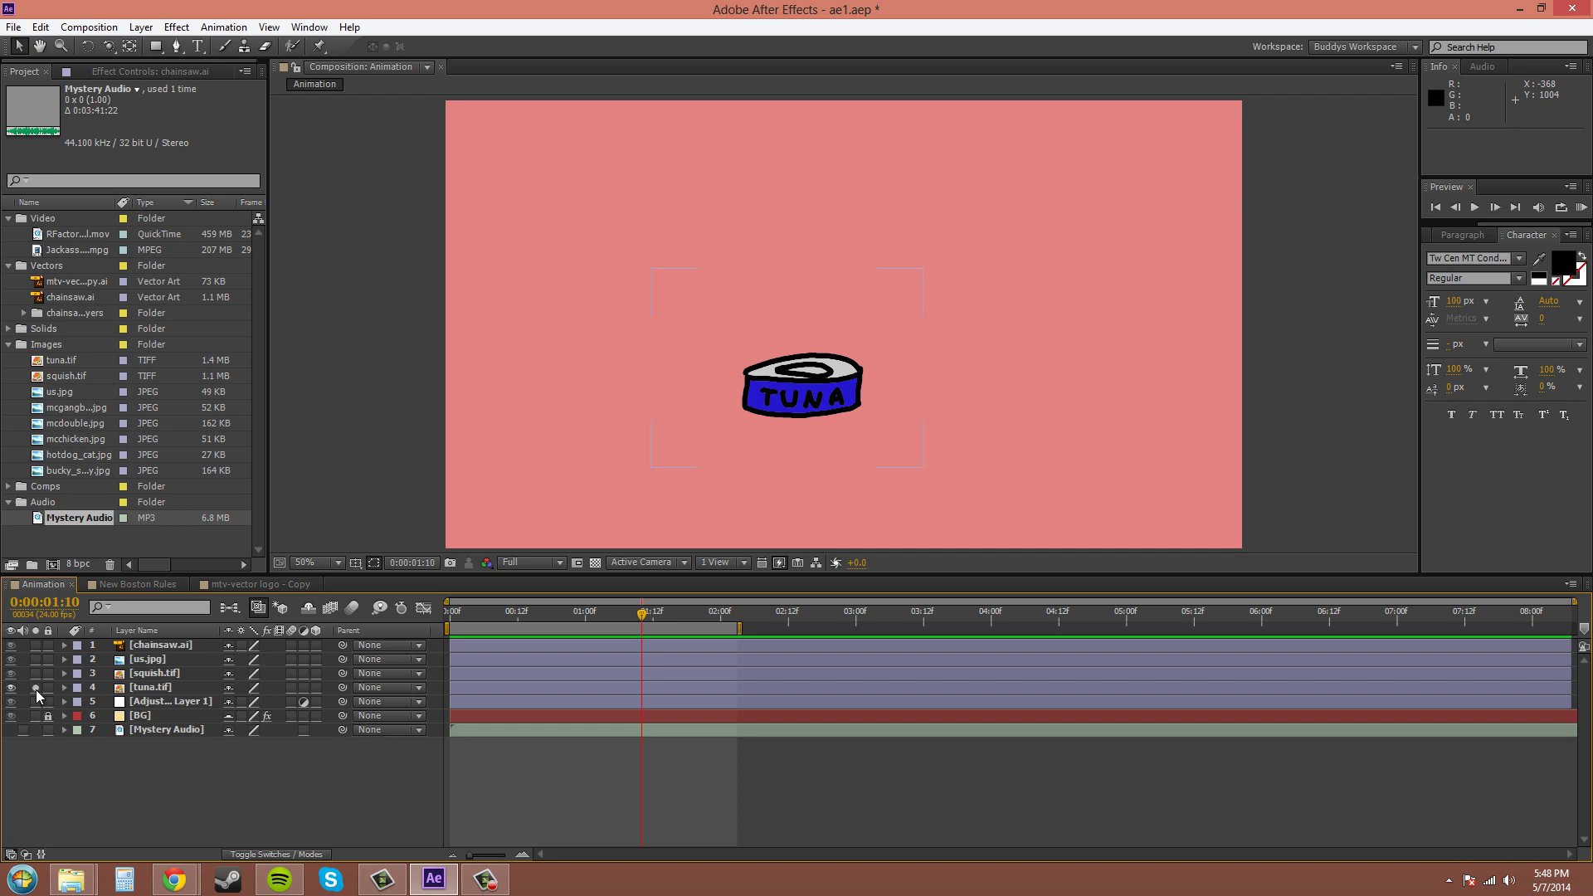
left_click(34, 687)
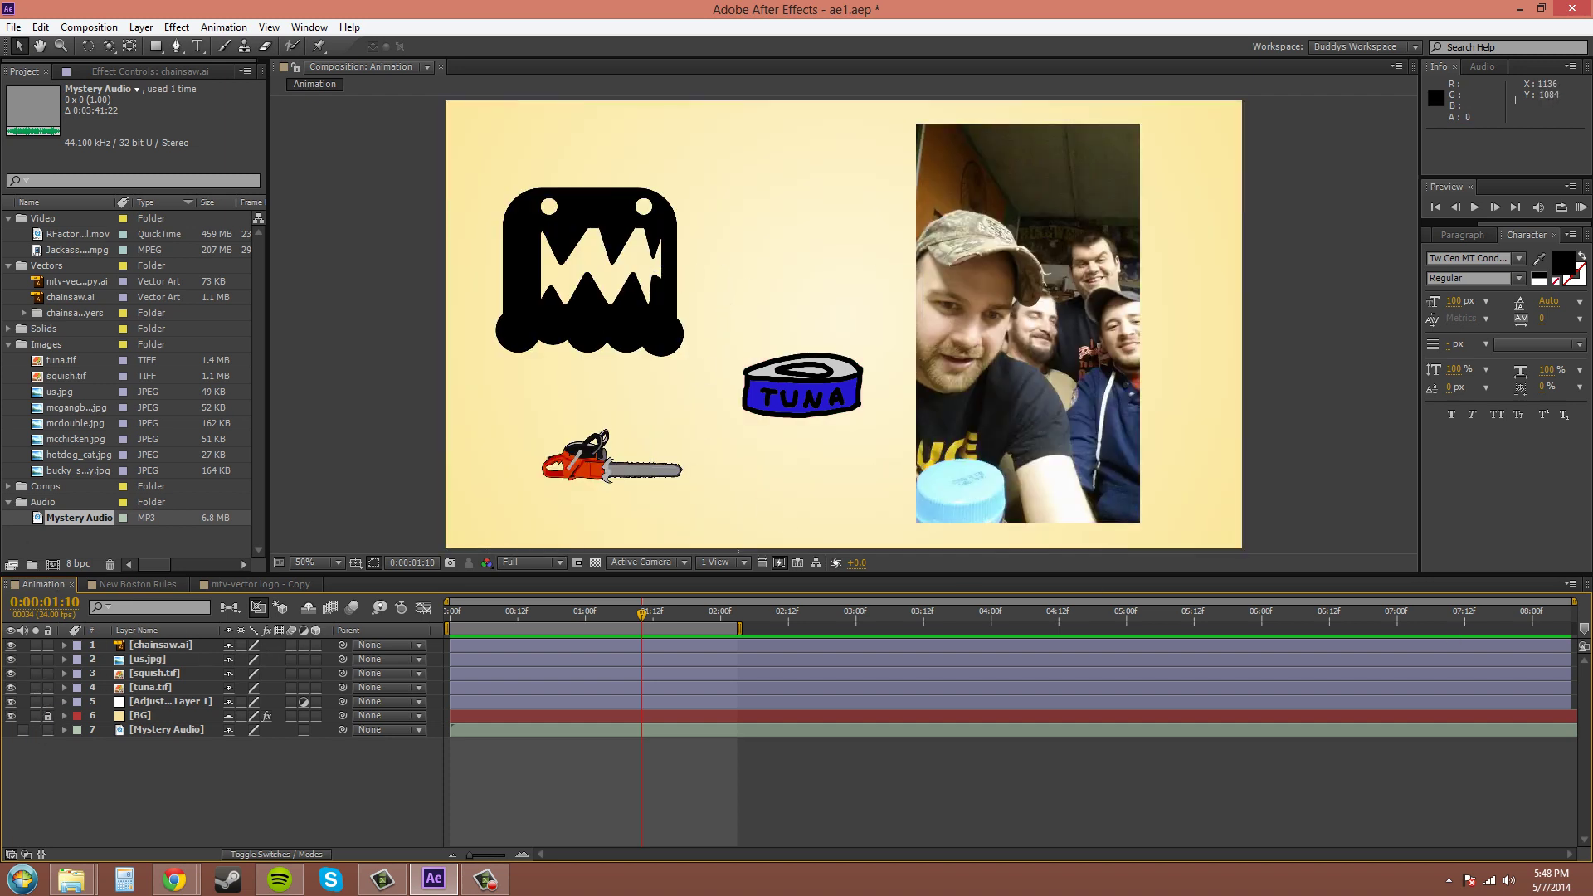
left_click(485, 879)
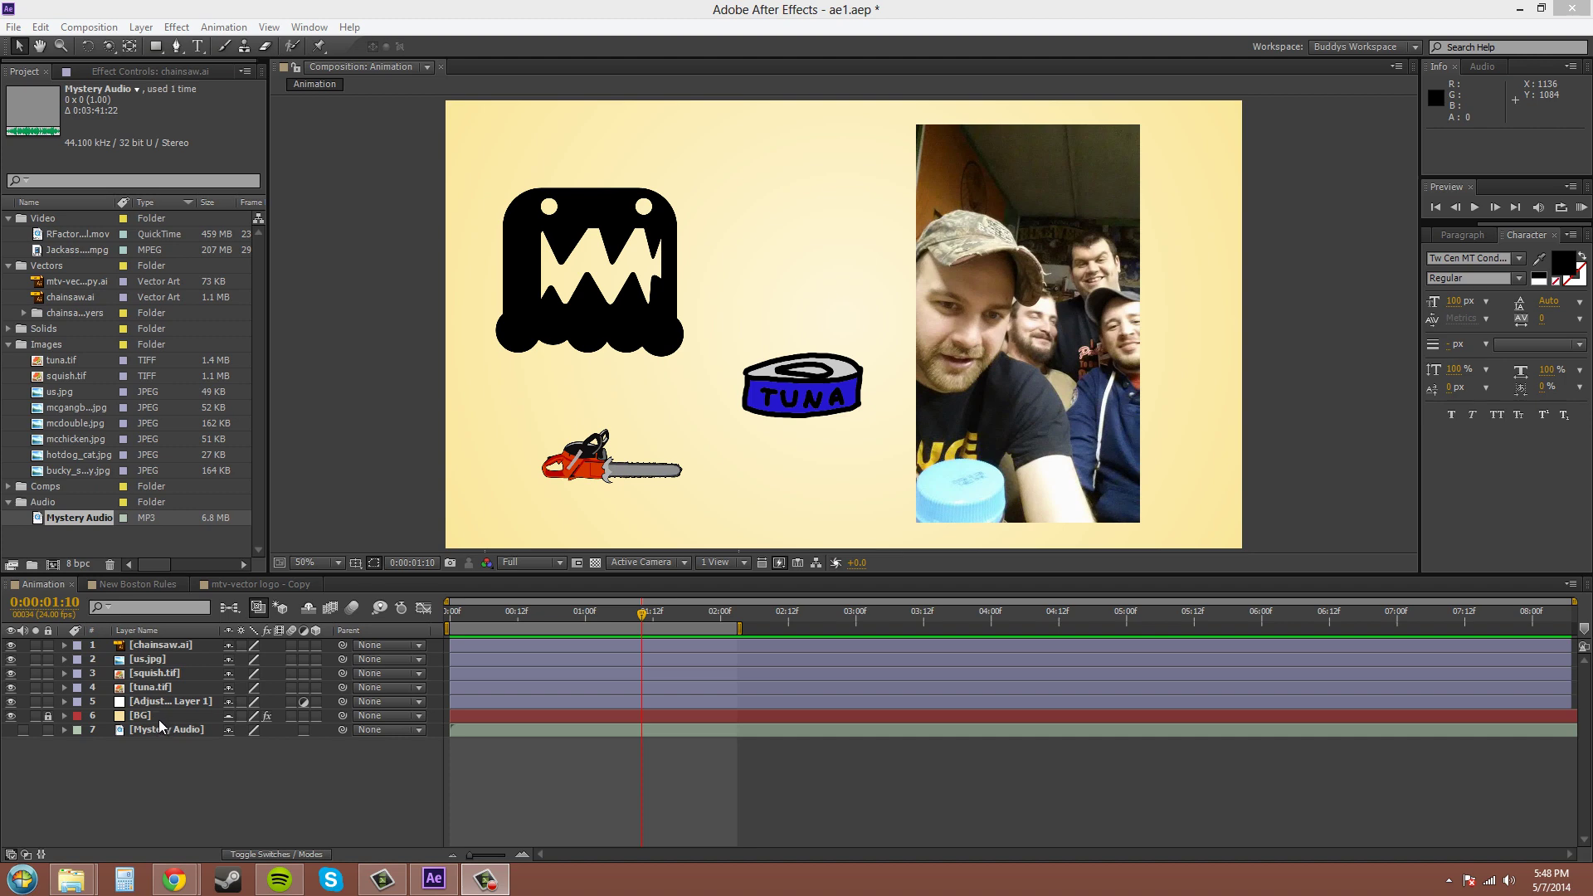
mouse_move(159, 721)
left_mouse_down()
mouse_move(160, 651)
mouse_move(164, 703)
left_mouse_up()
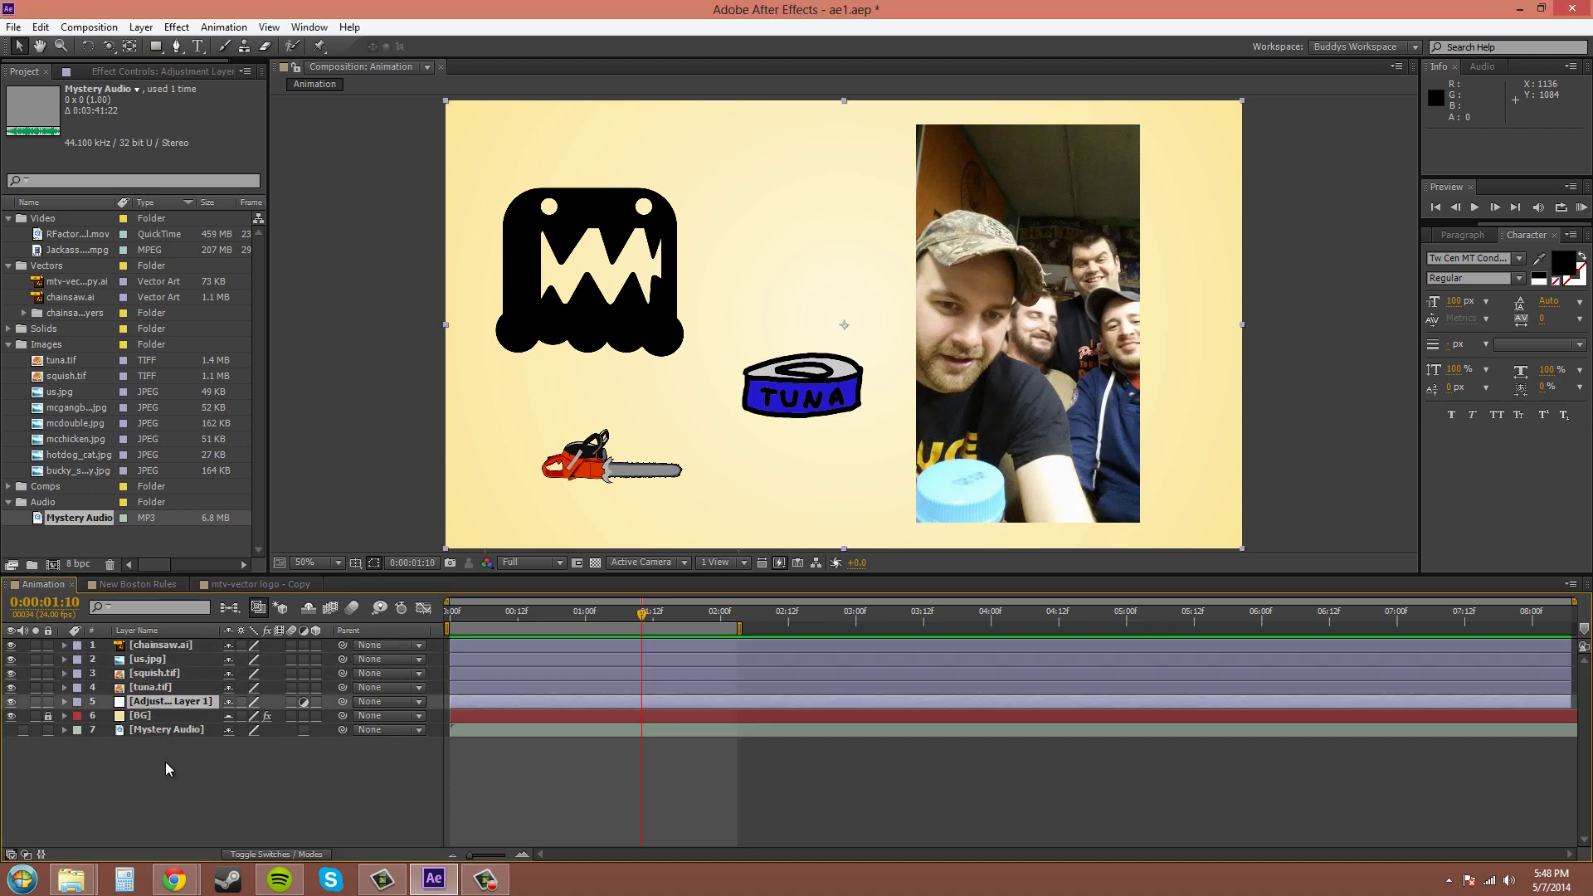
left_click(166, 770)
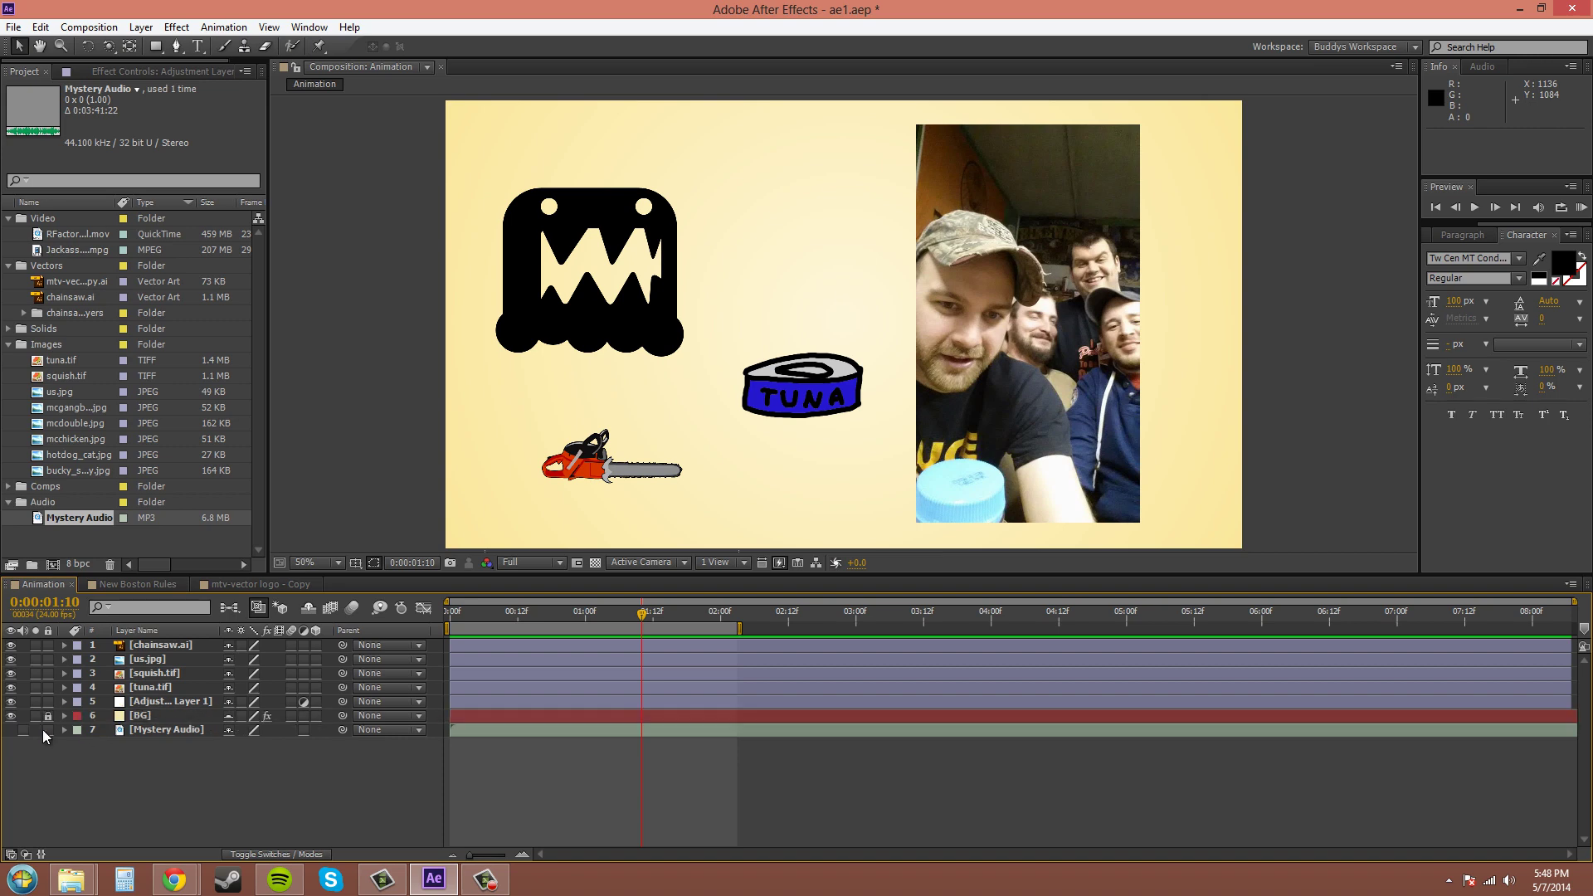
- Try to move the locked BG background in the composition, undo the position change and deselect the layer
left_click(11, 715)
left_click(824, 139)
left_click_drag(723, 151, 679, 203)
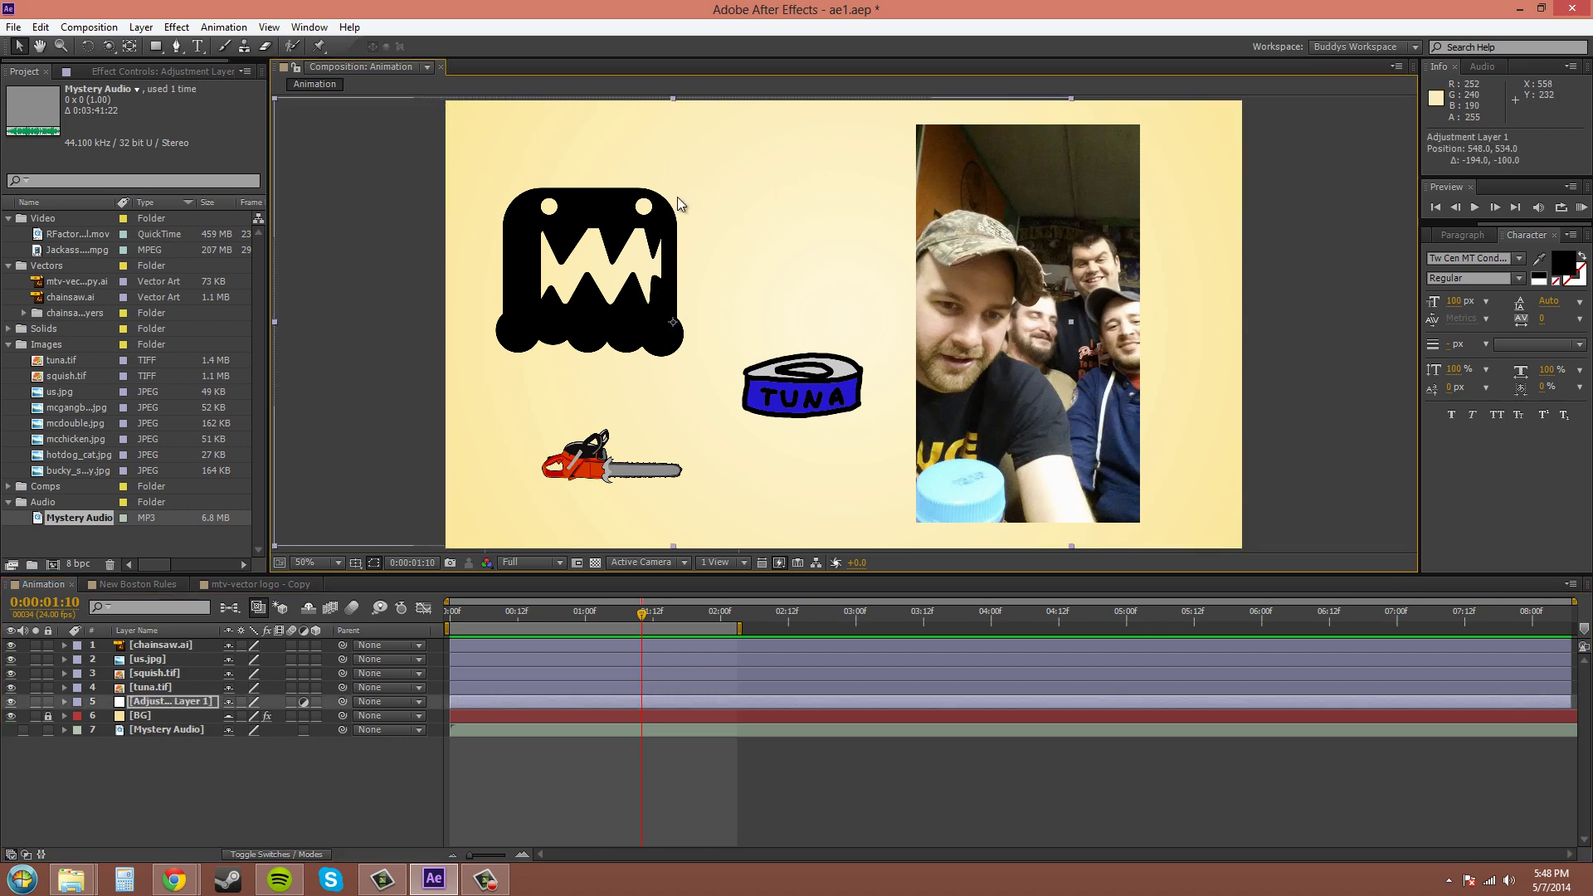
key("ctrl+z")
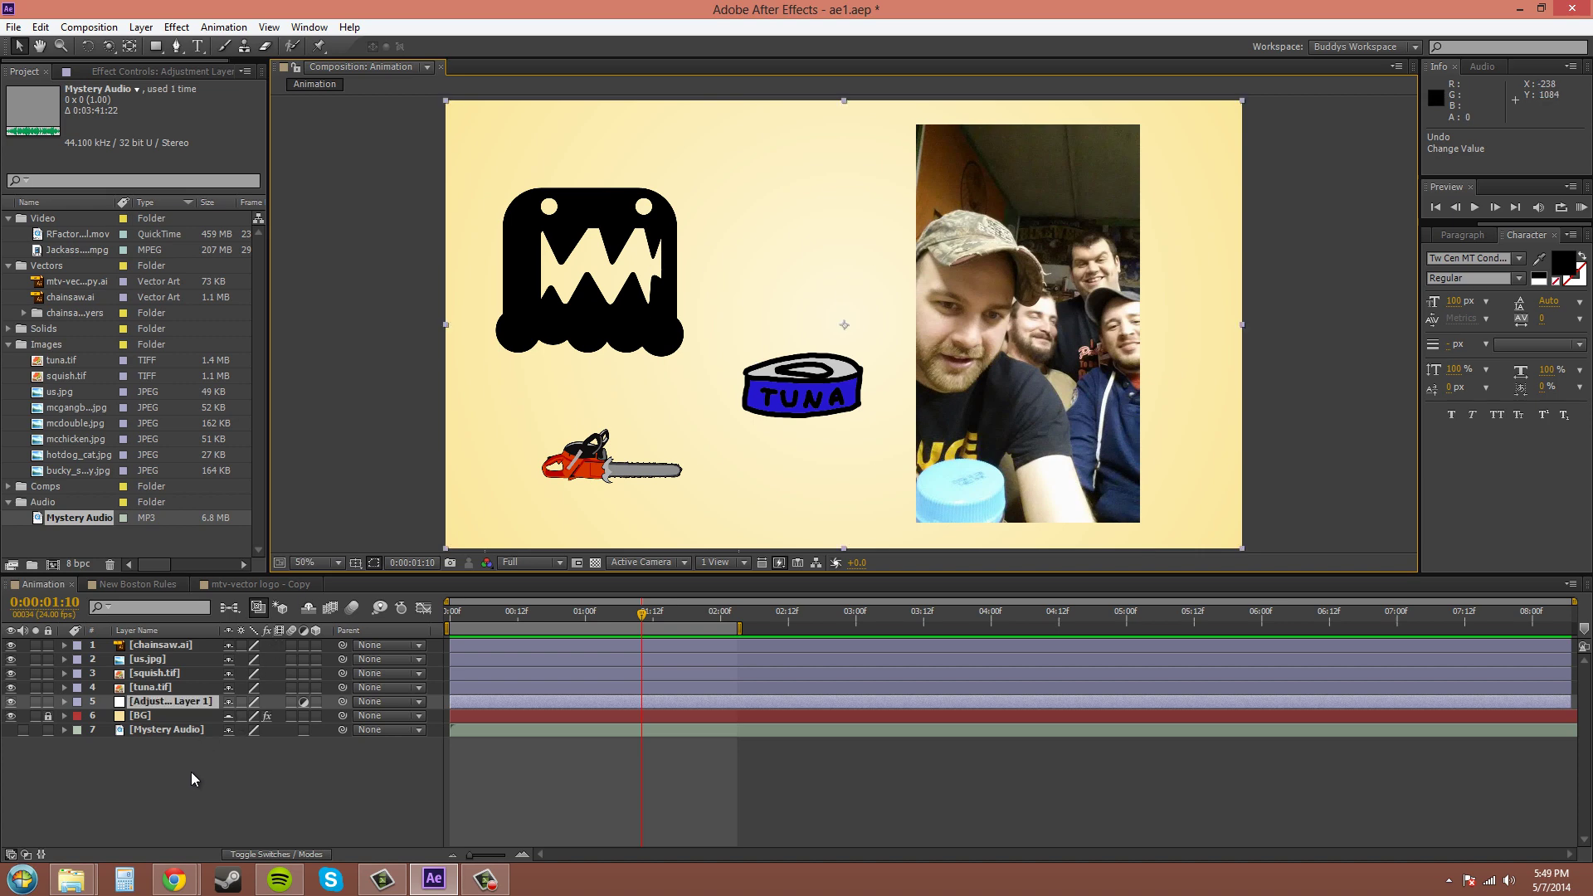
left_click(166, 773)
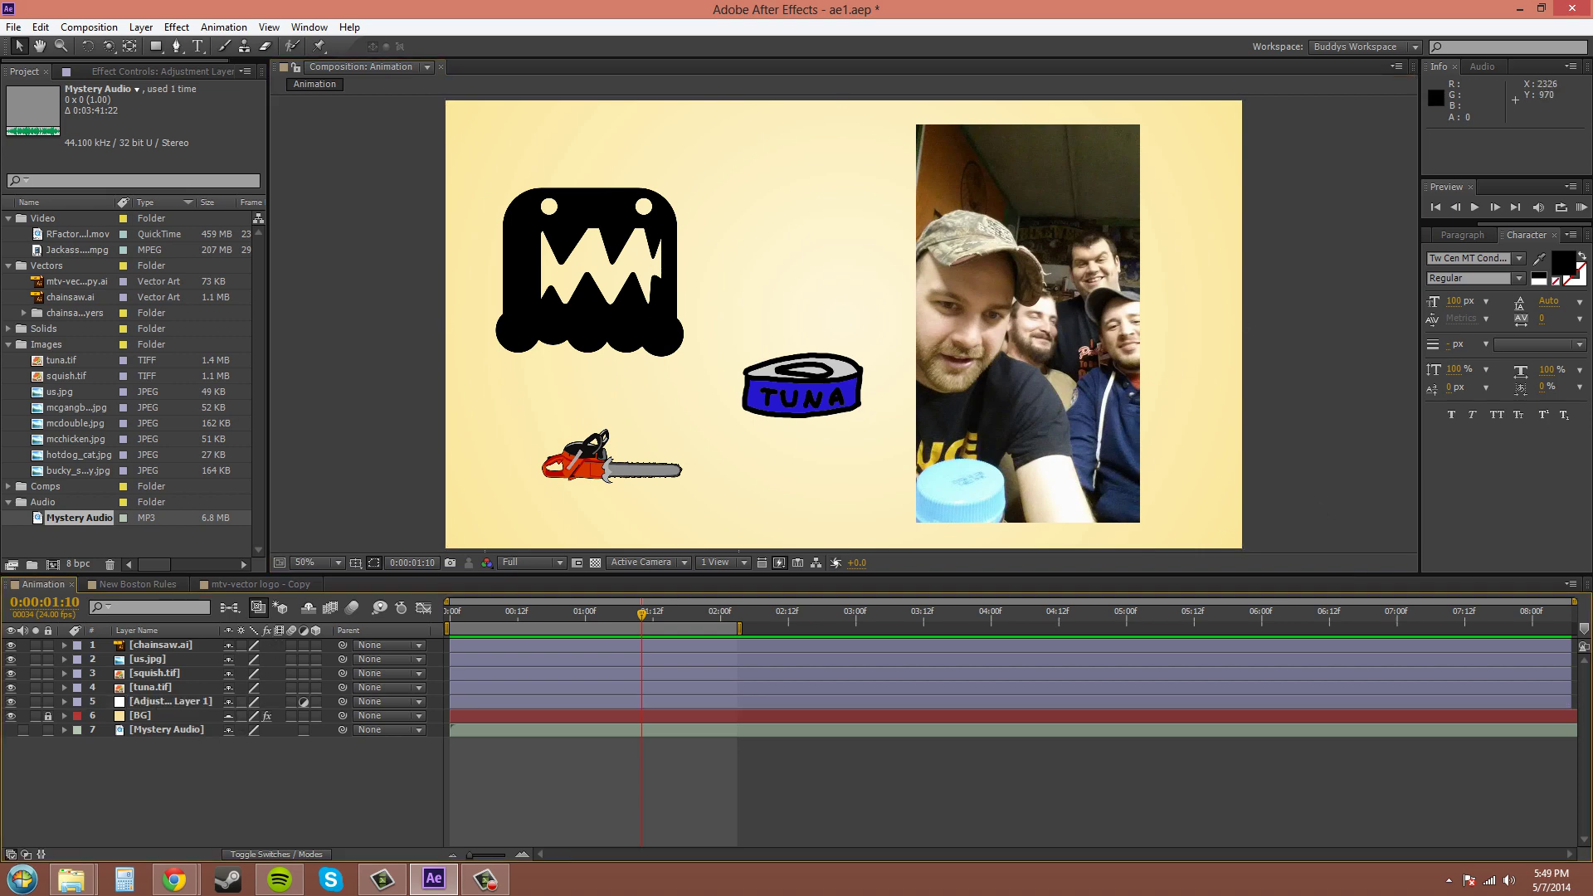
- Set the default label color for stills to Sea Foam in the Labels preferences
left_click(186, 703)
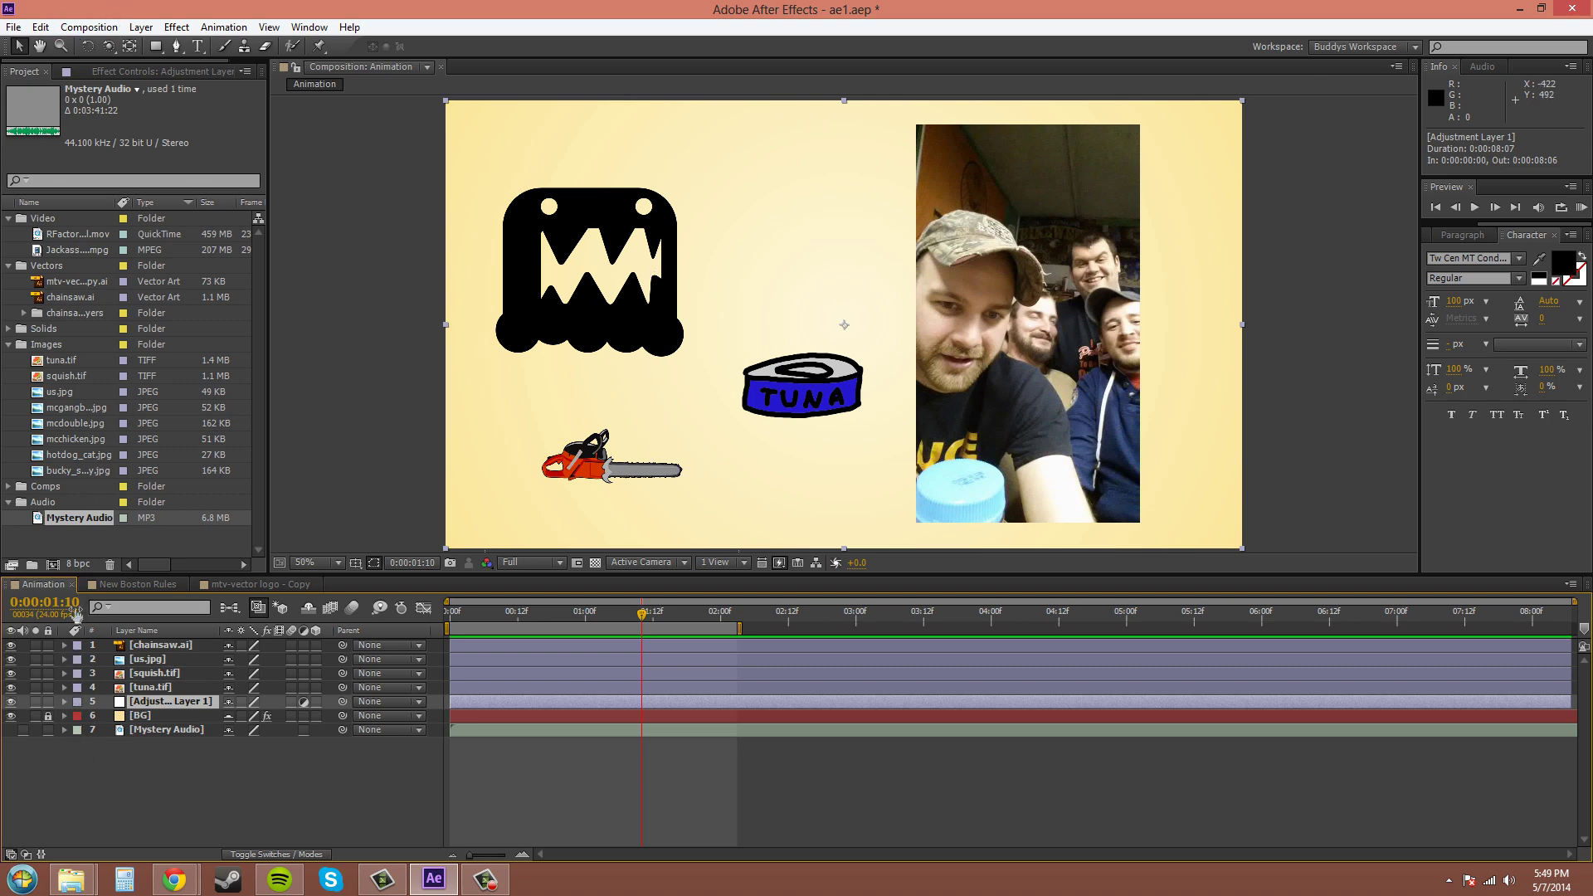
left_click(39, 27)
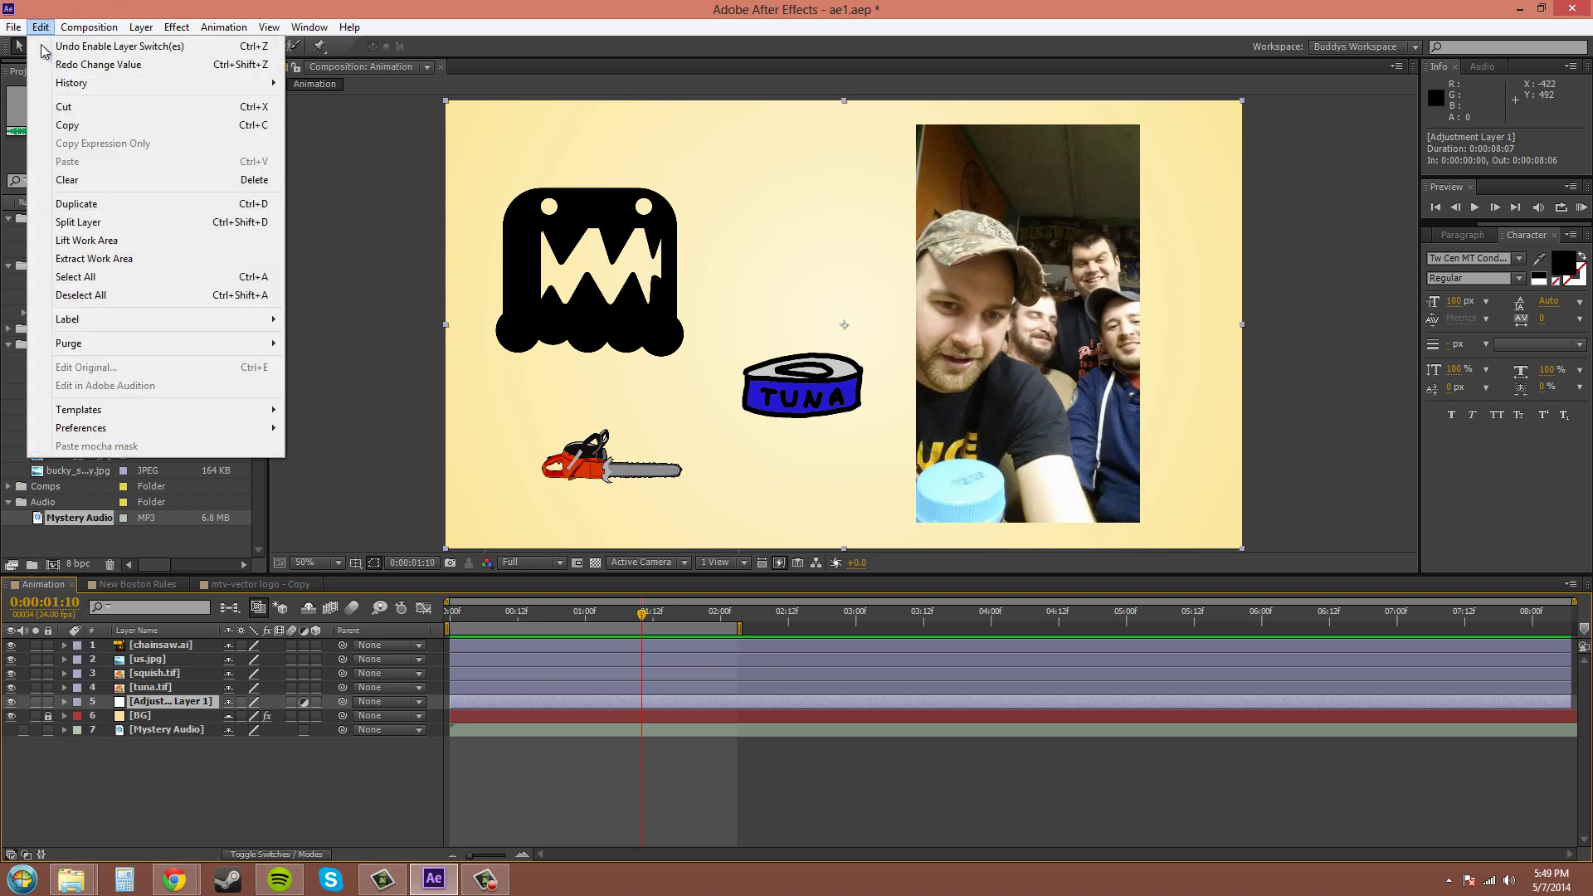
mouse_move(95, 428)
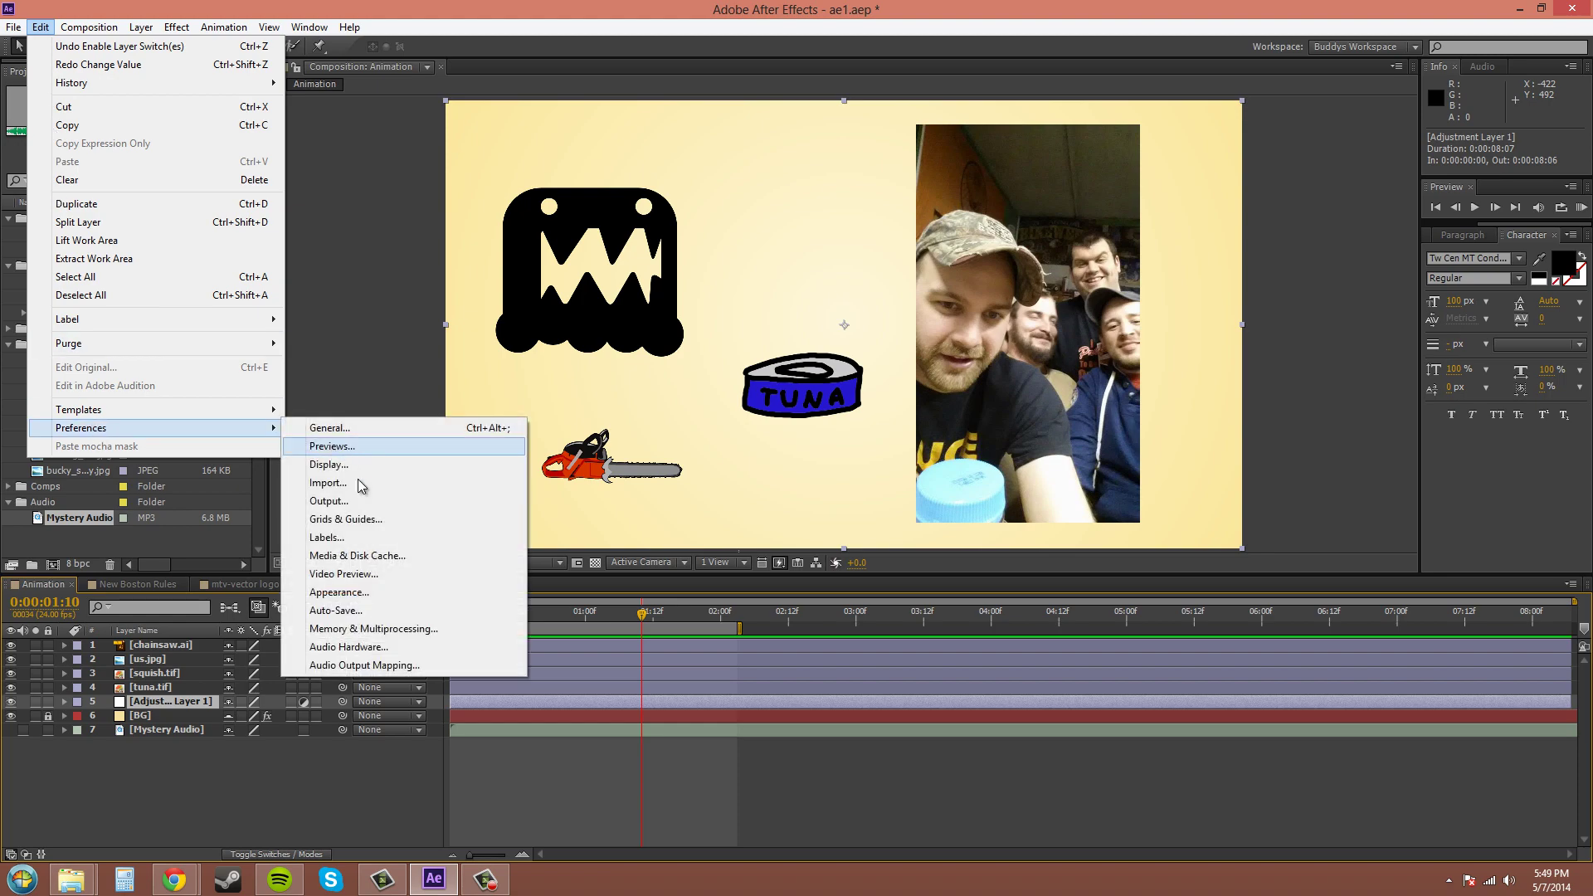
left_click(382, 537)
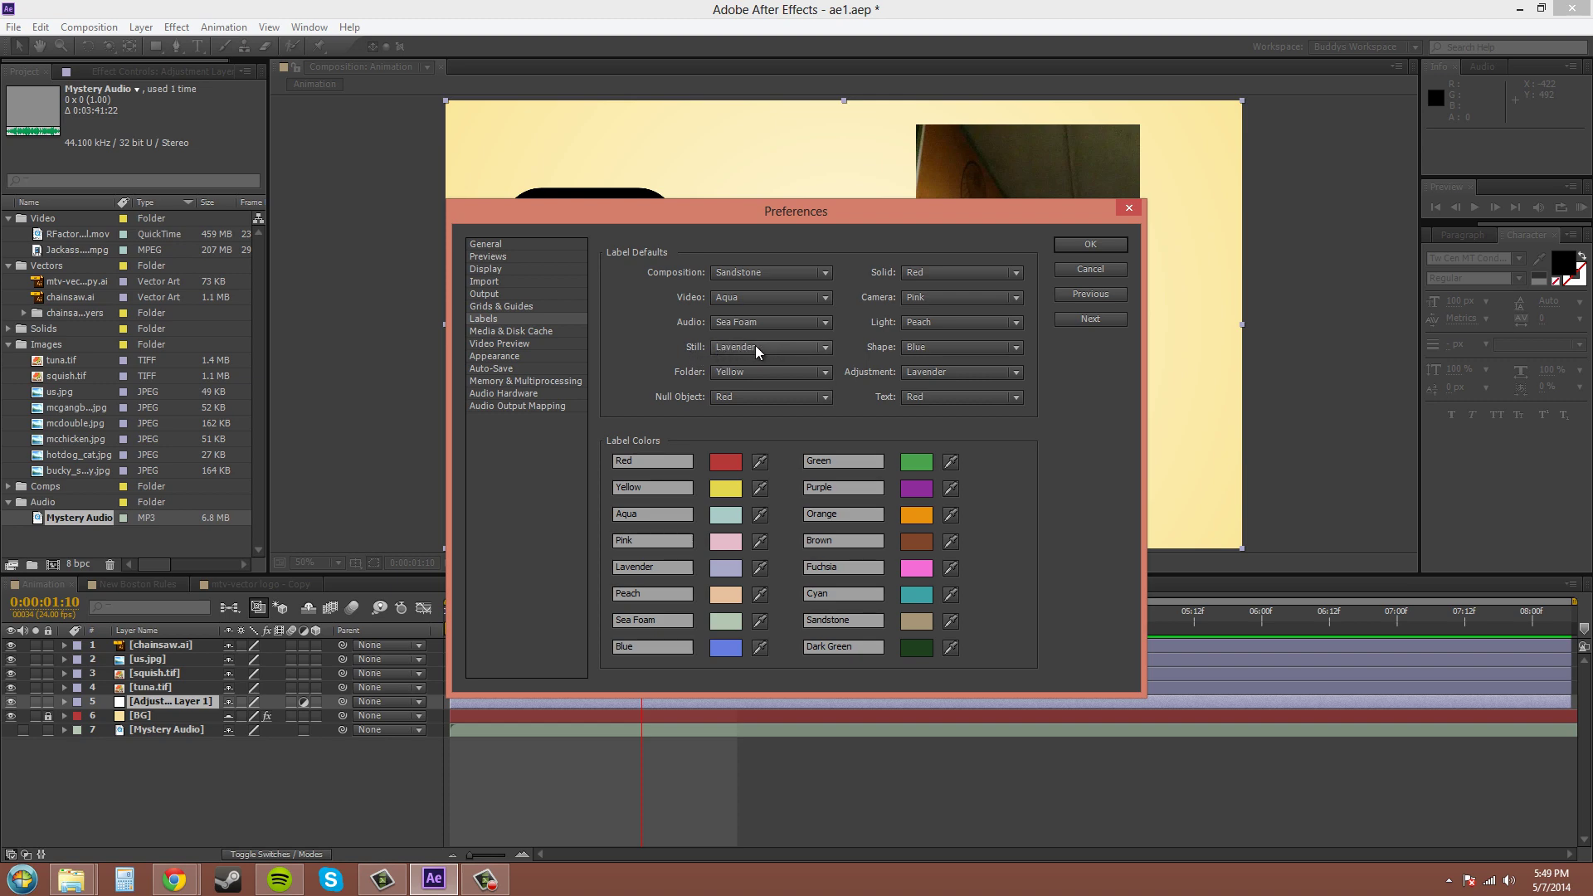
left_click(780, 349)
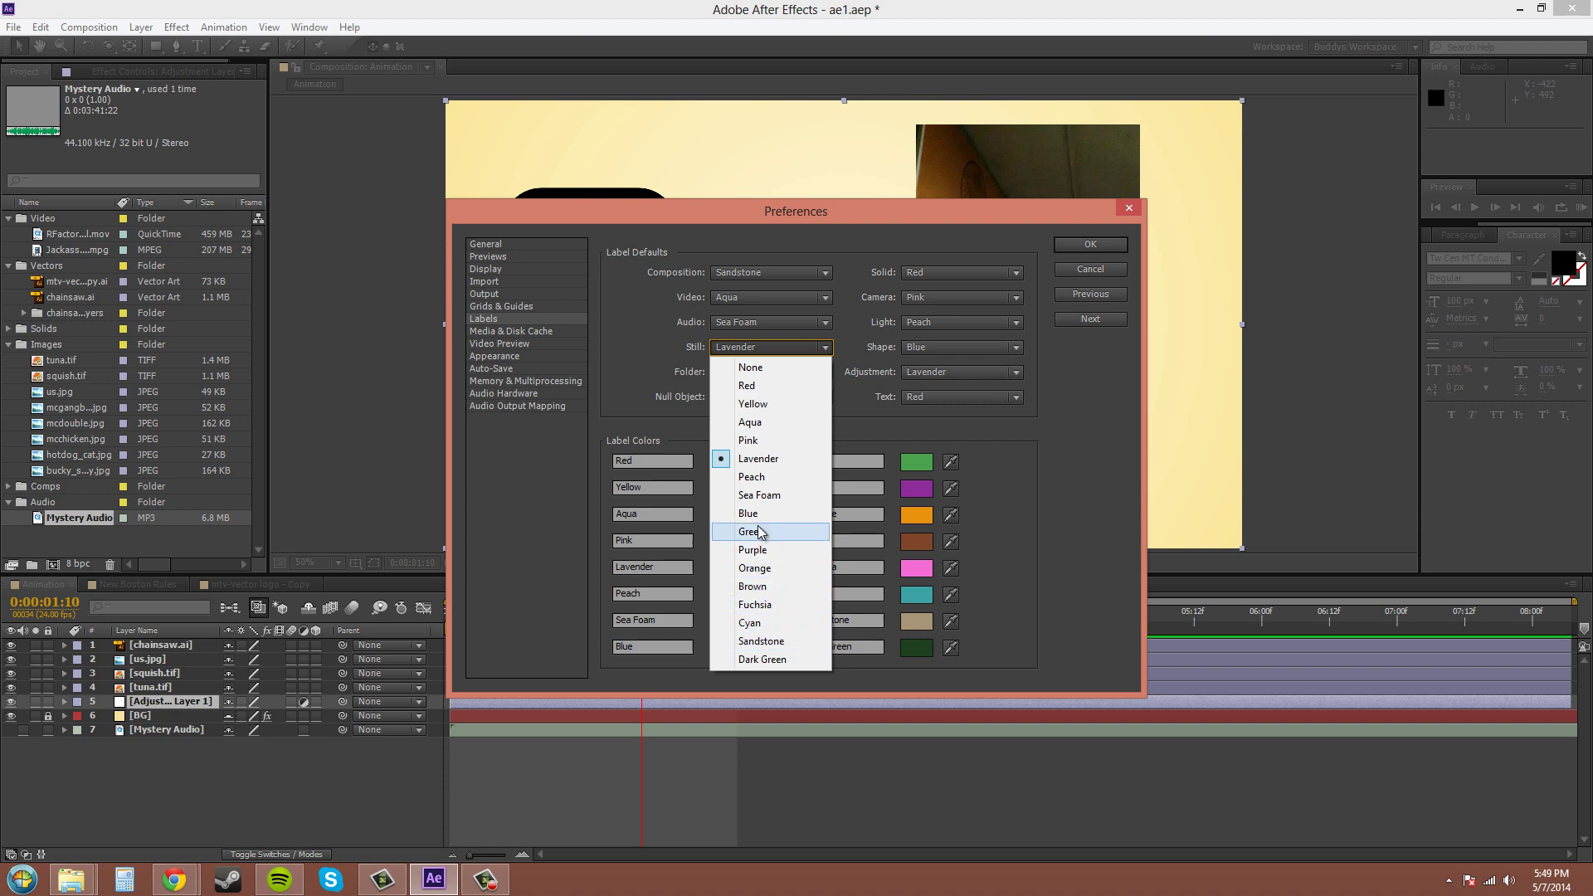
left_click(759, 496)
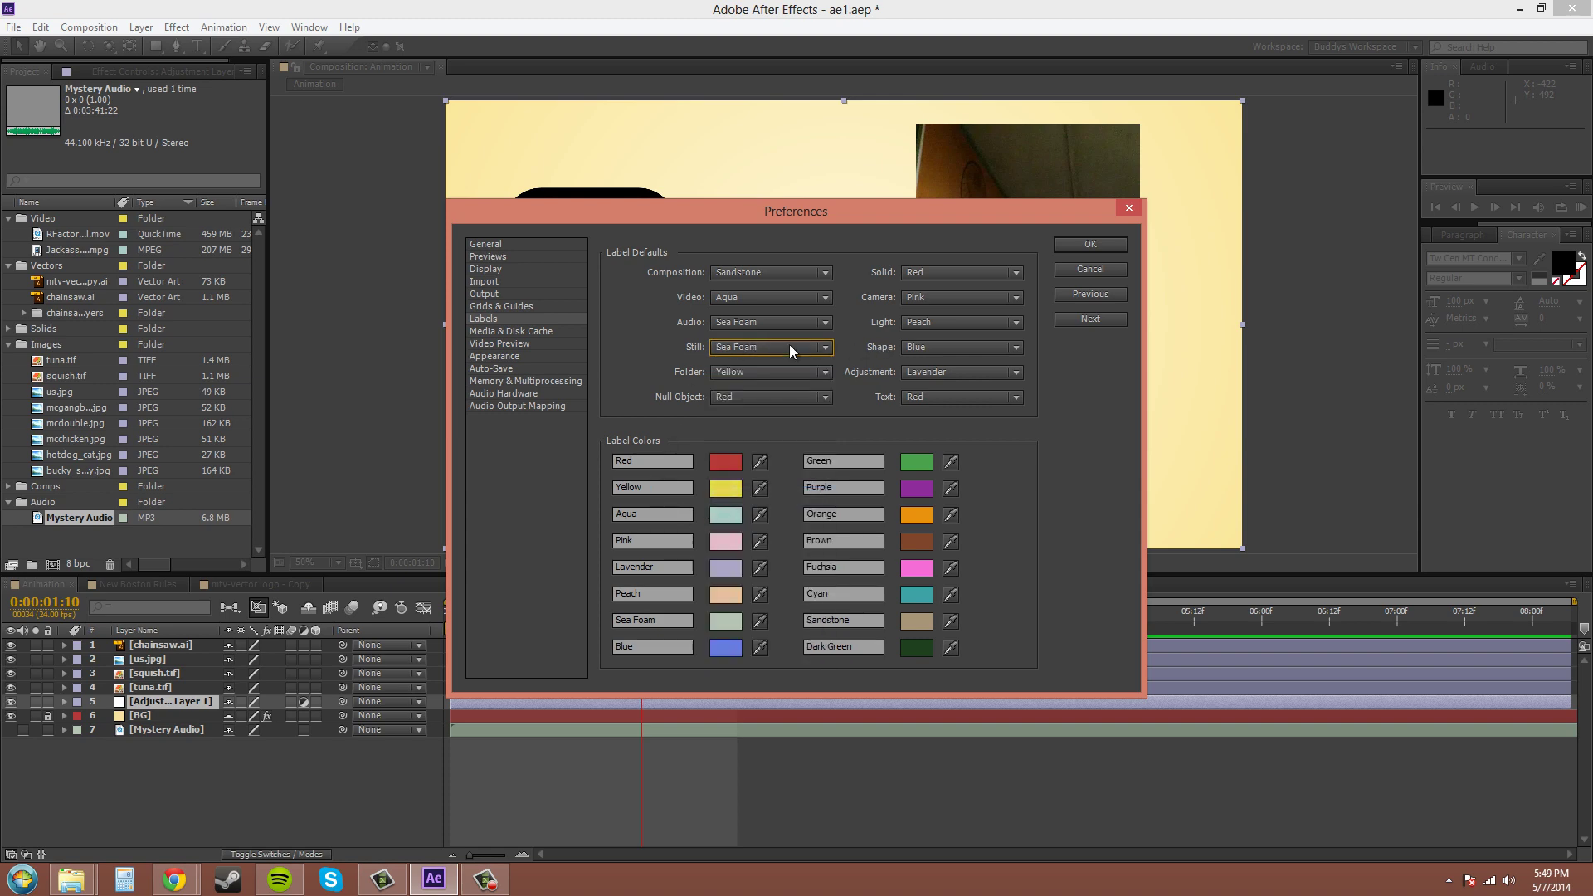
- Set the default label color for audio to Lavender, apply the preferences and clear the layer selection
left_click(764, 324)
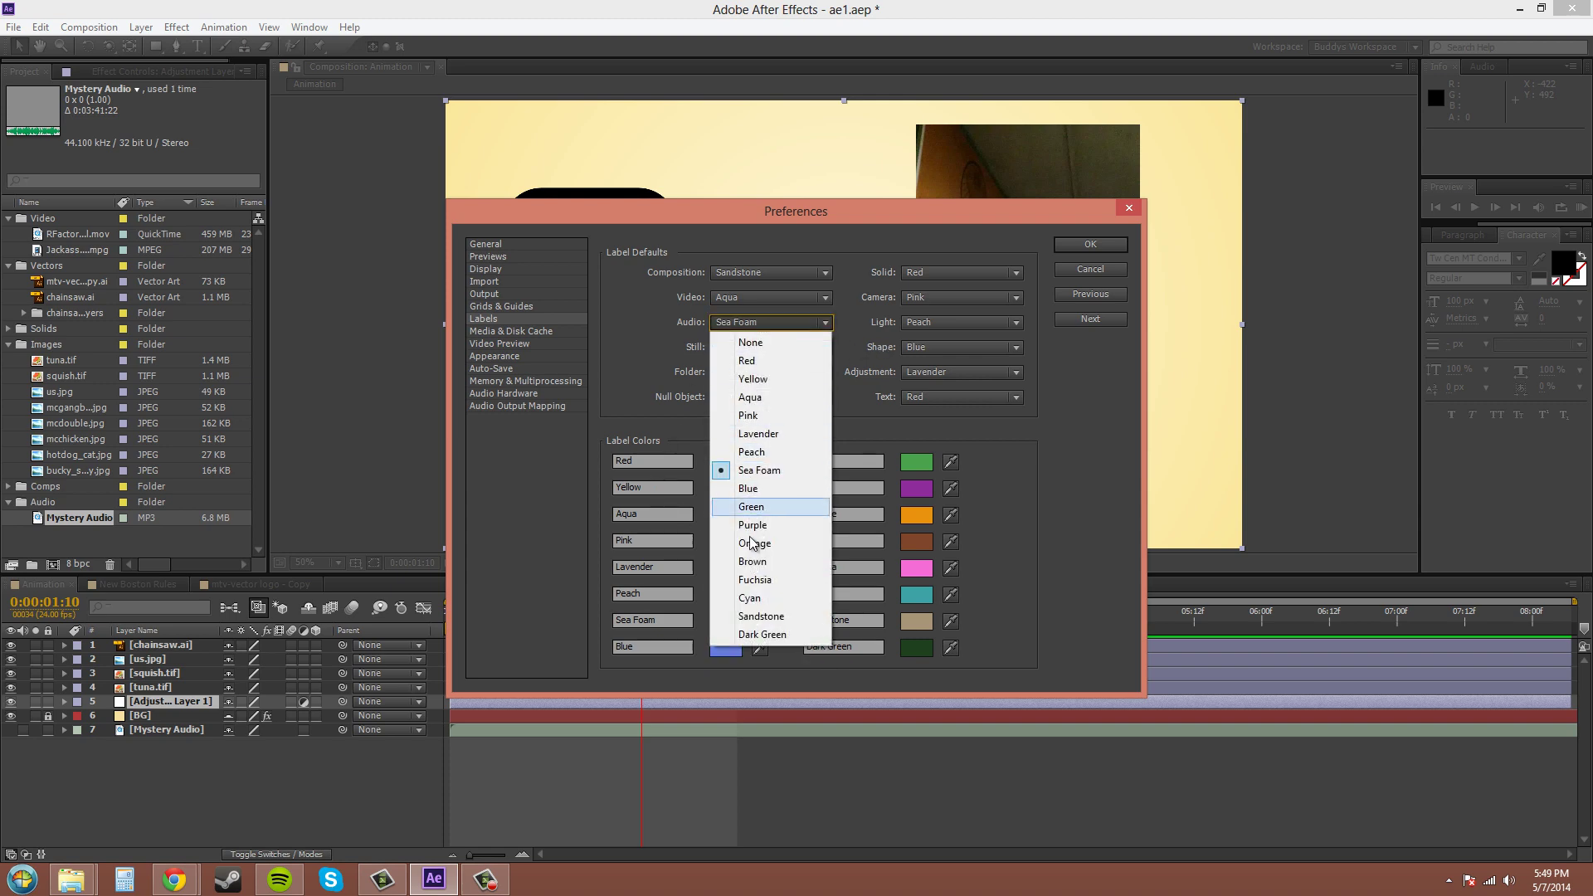
left_click(758, 433)
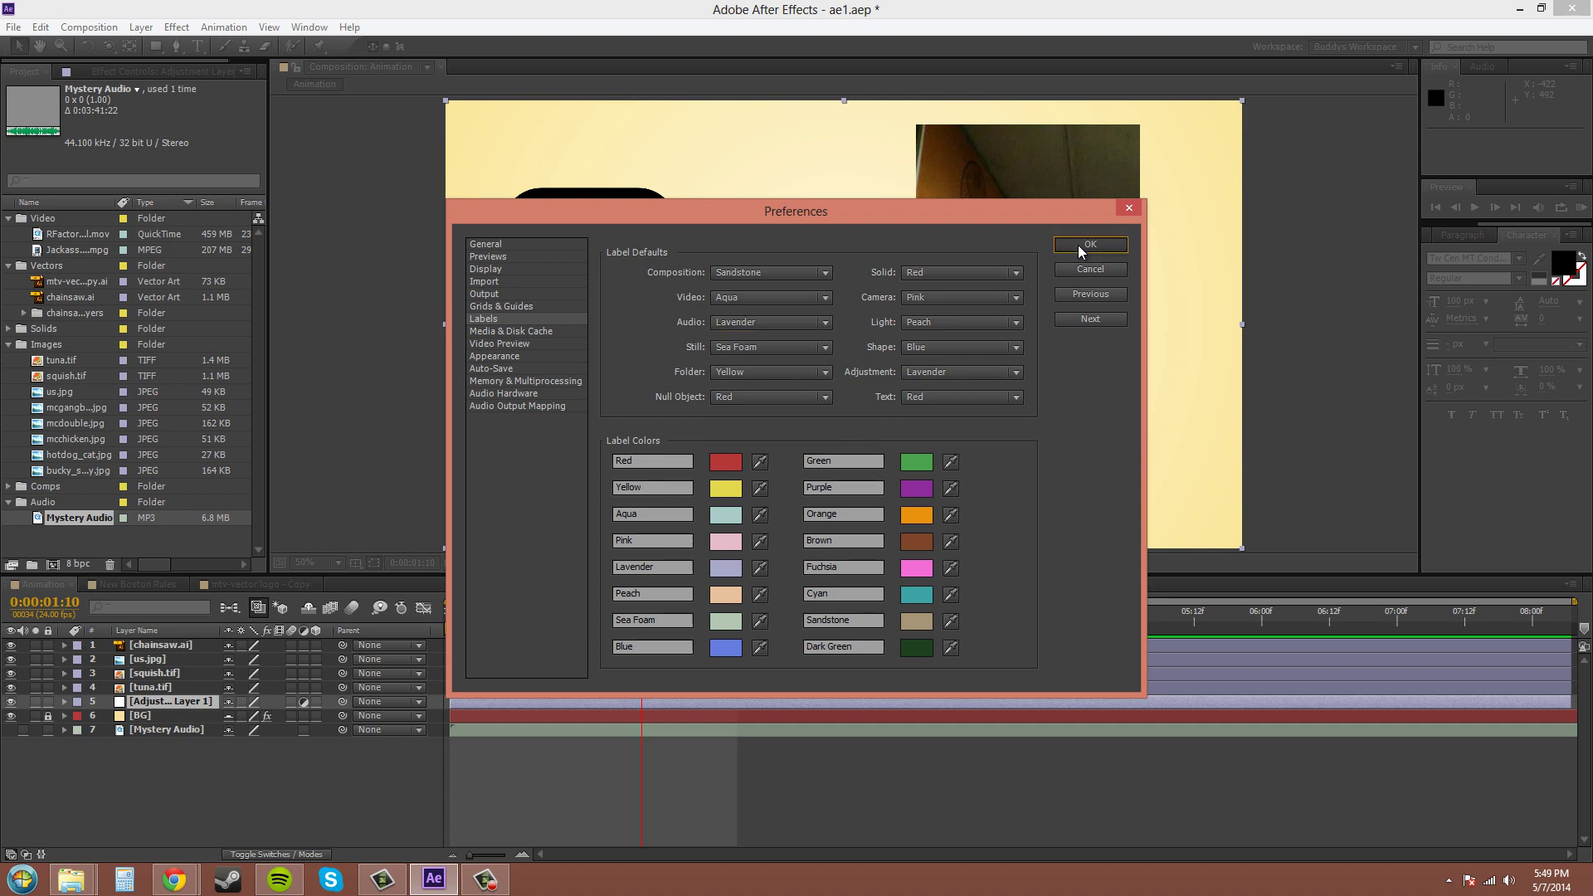
left_click(1077, 245)
left_click(127, 799)
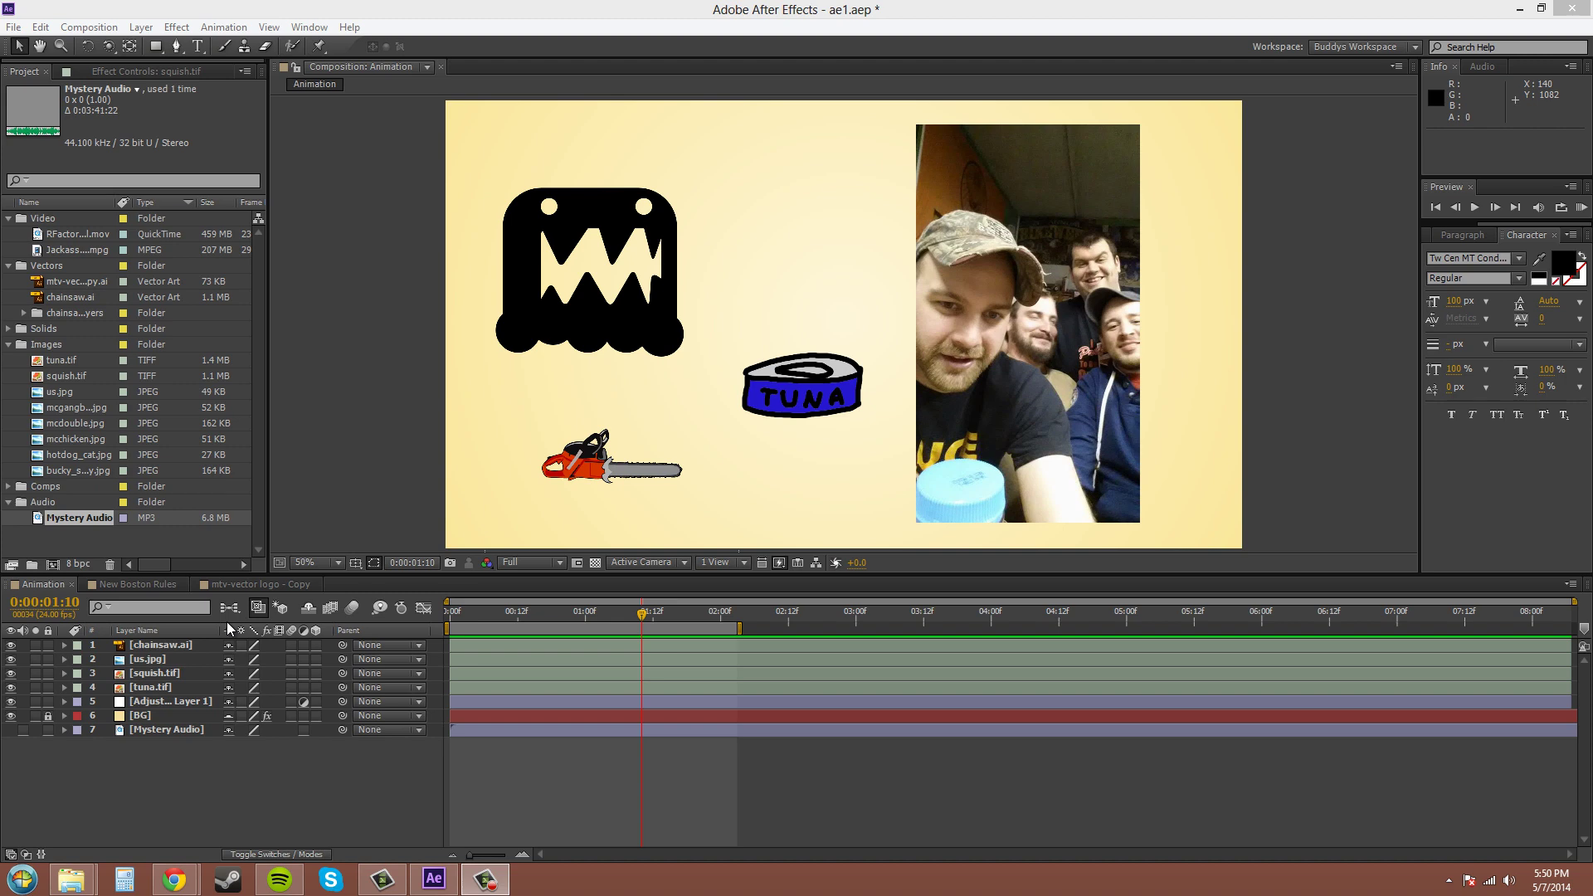
- Mark the tuna.tif, Adjustment Layer 1 and BG layers as shy and hide all shy layers in the timeline
left_click(311, 612)
left_click(311, 614)
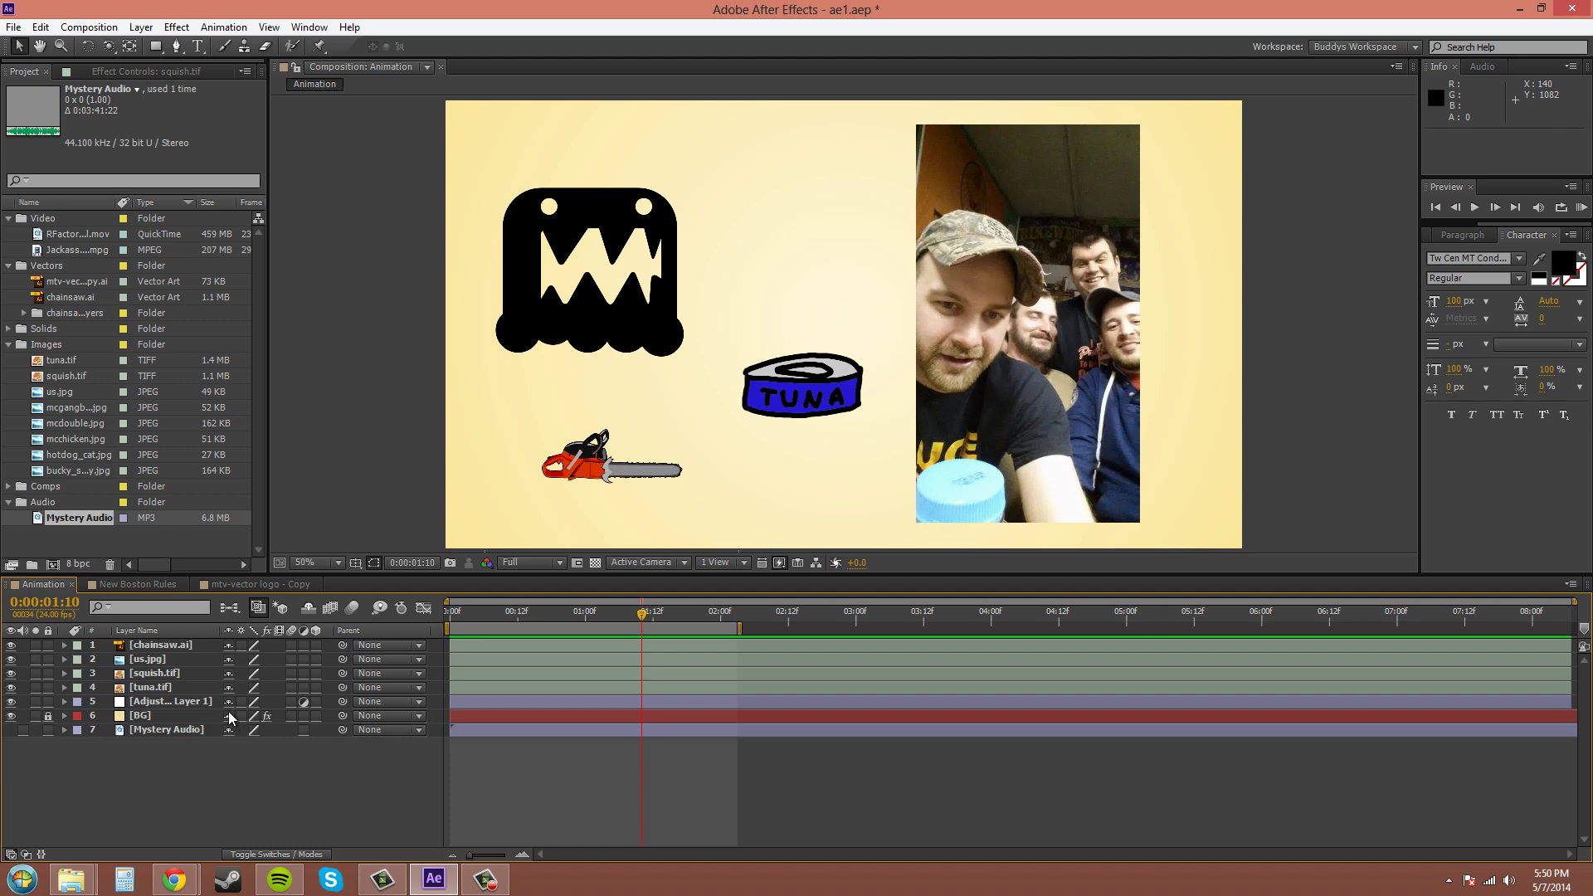
left_click(229, 715)
left_click(308, 610)
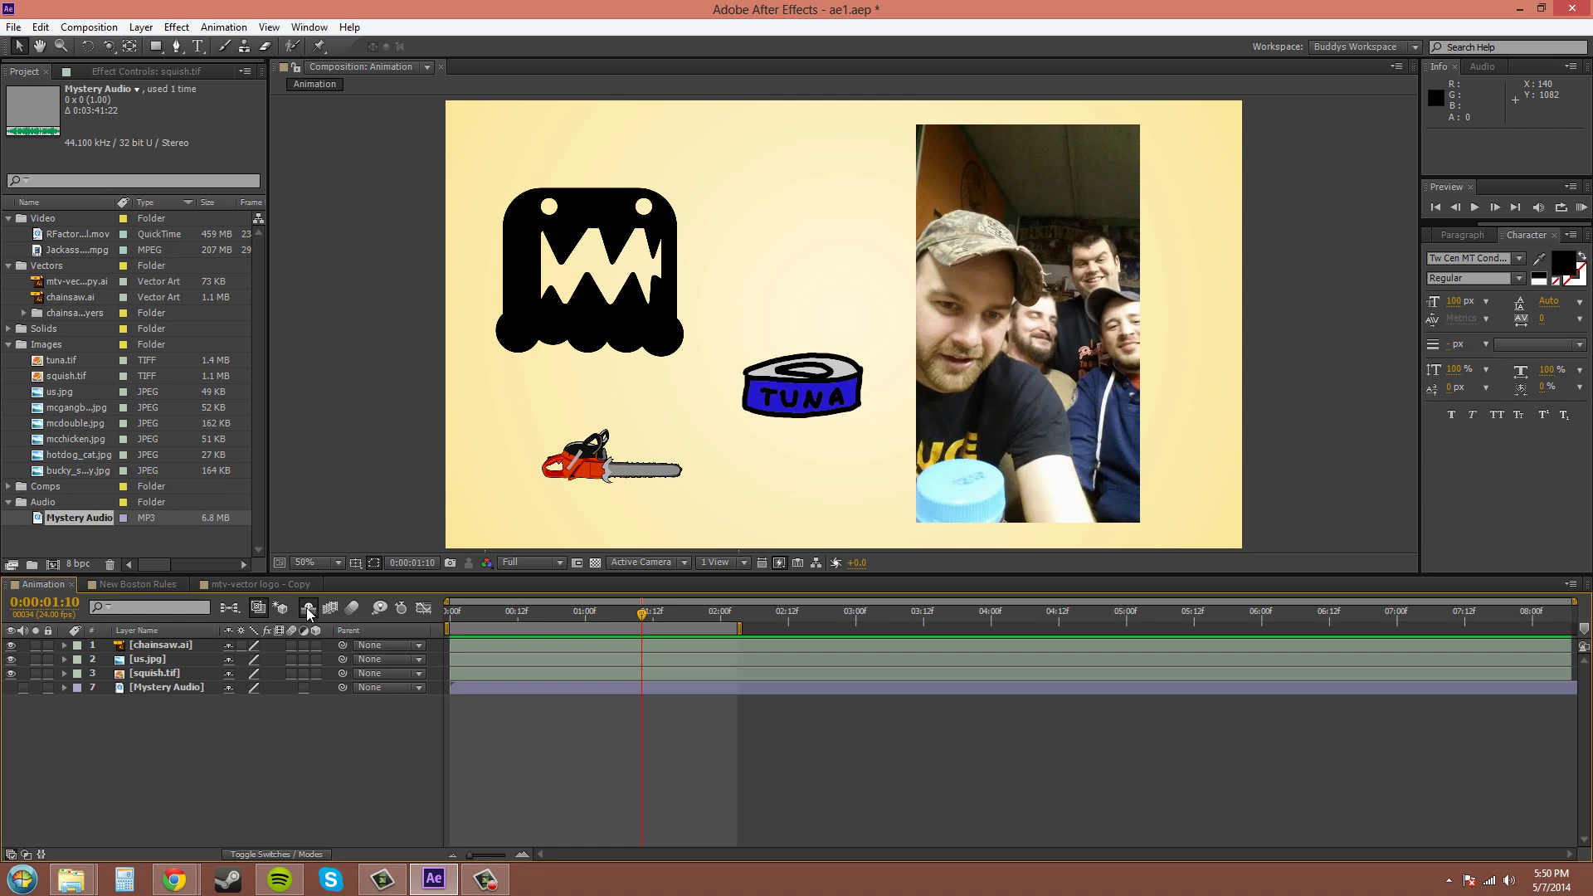
- Show the hidden shy layers again and turn off shy for Adjustment Layer 1 and tuna.tif
left_click(307, 610)
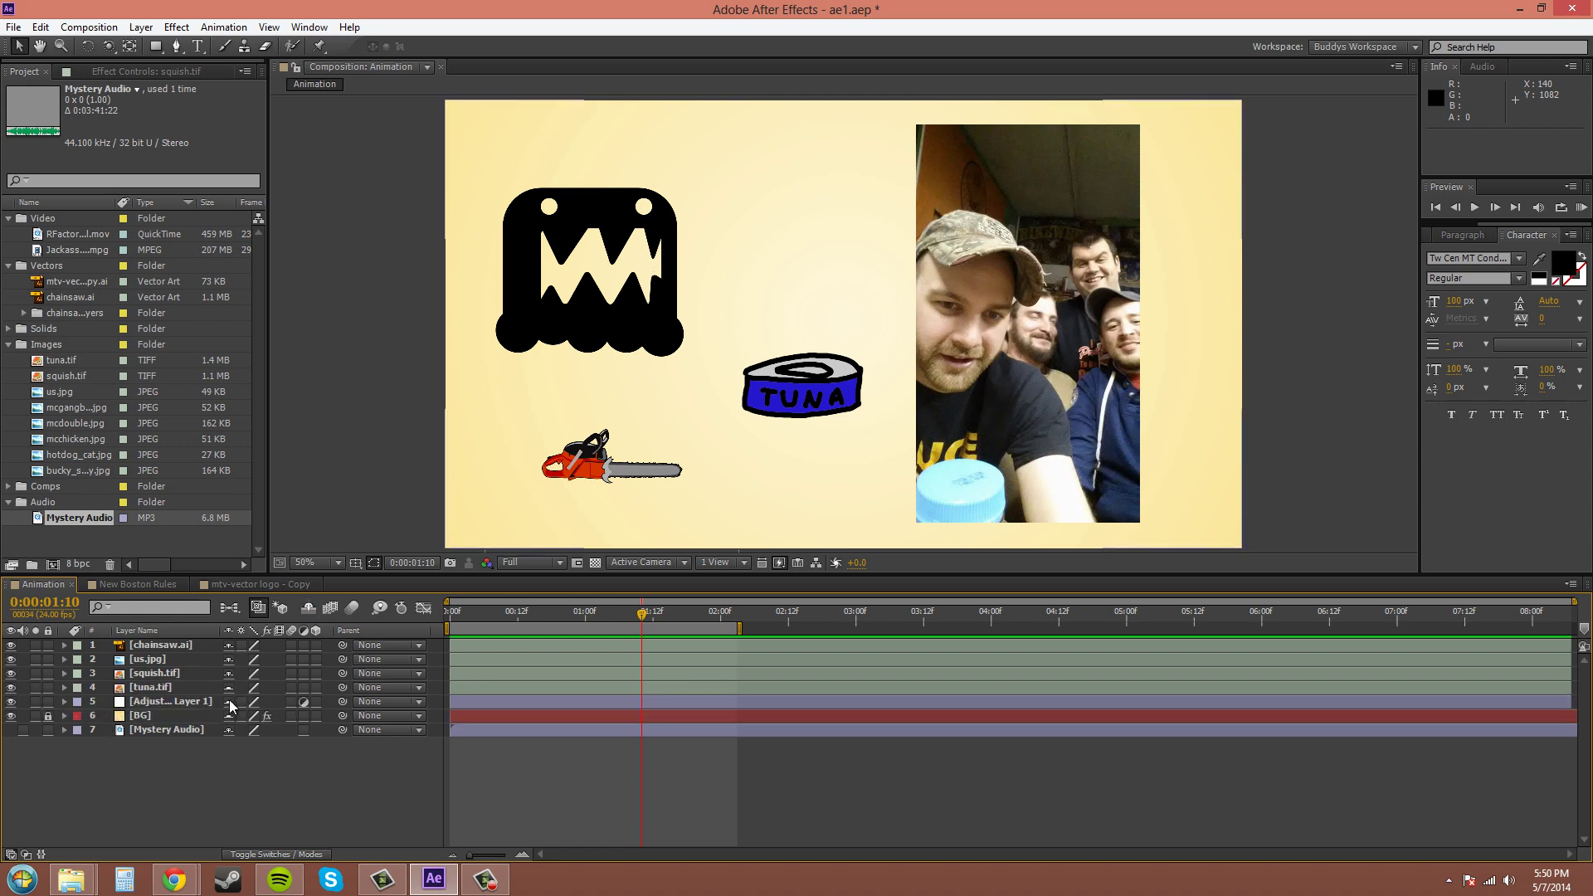
left_click(229, 702)
left_click(229, 688)
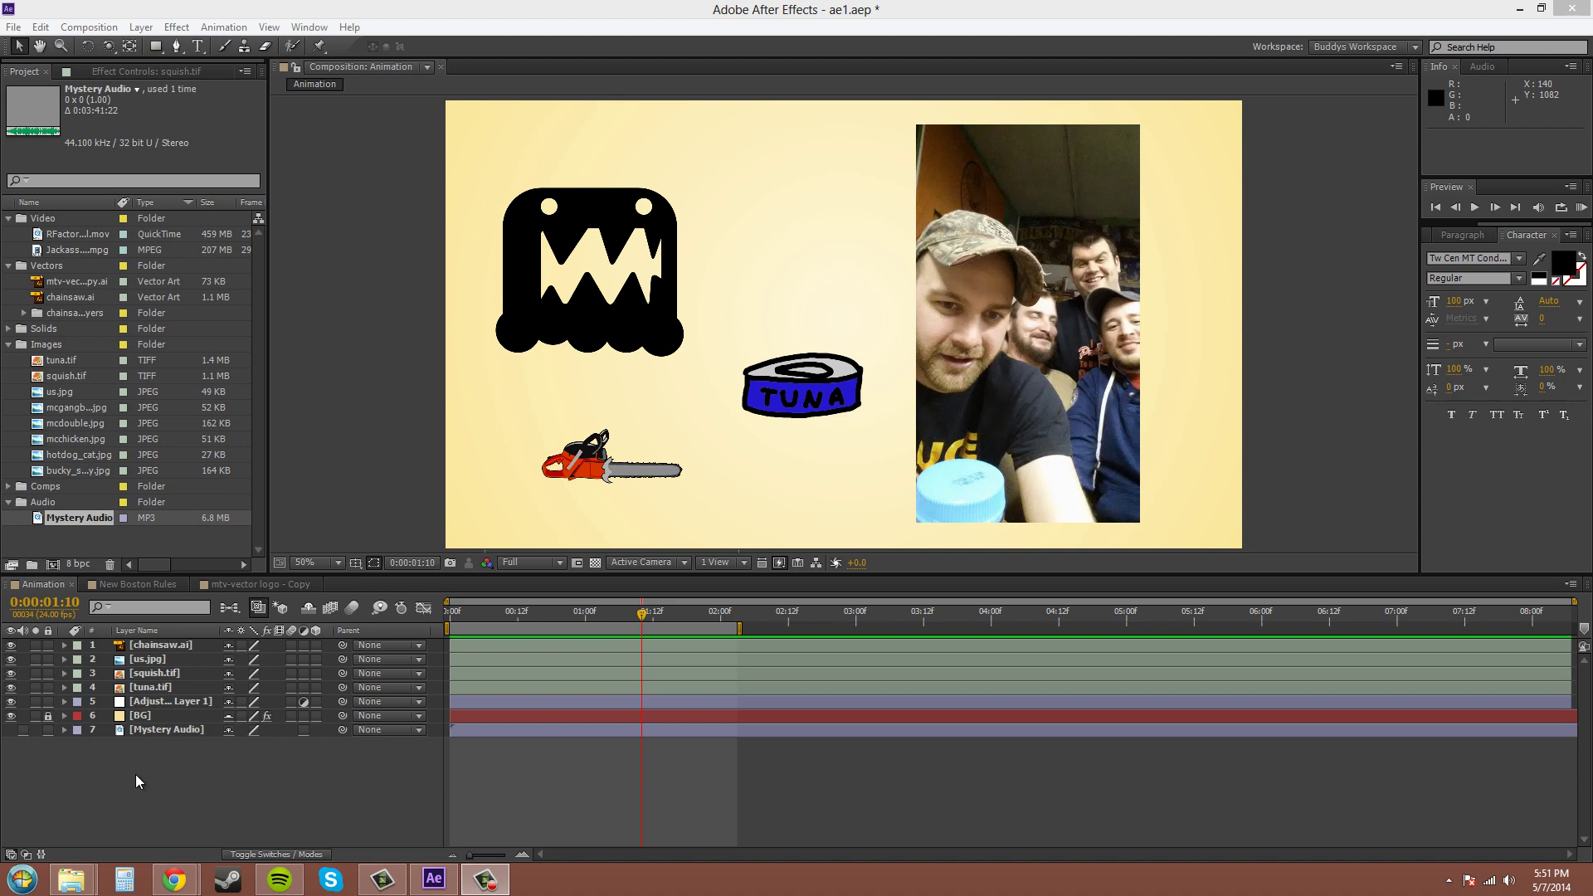
- Add the RFactory_LosGlobos_Final comp from the Comps folder to the timeline below Mystery Audio
left_click(8, 487)
left_click_drag(61, 462, 112, 796)
left_click(222, 802)
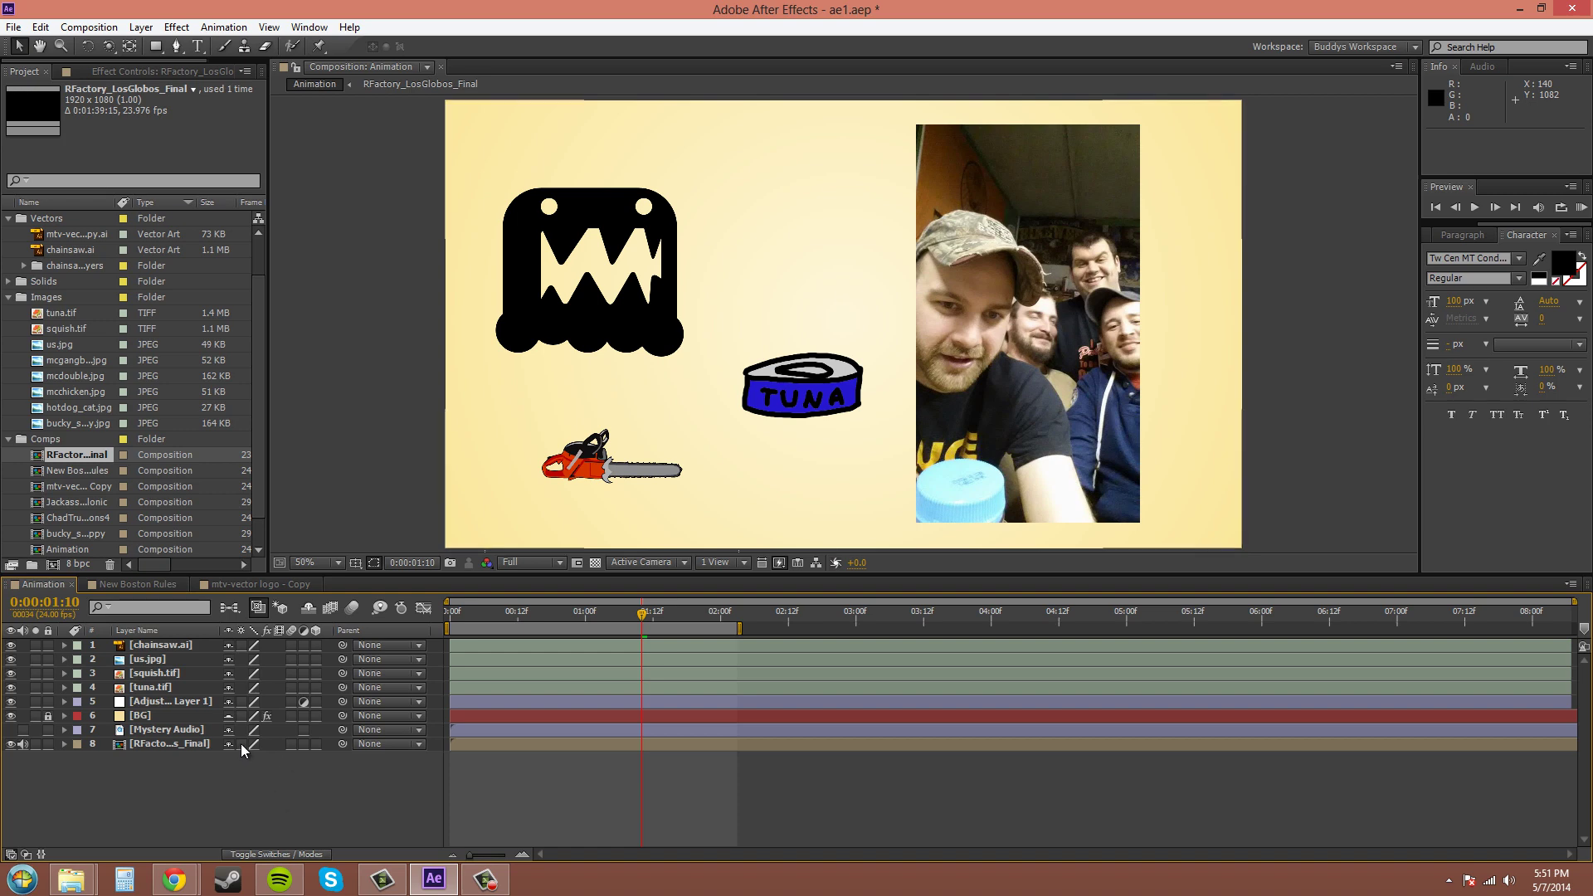
- Try the collapse transformations switch on the RFactory_LosGlobos_Final layer and clear the layer selection
left_click(241, 745)
left_click(244, 750)
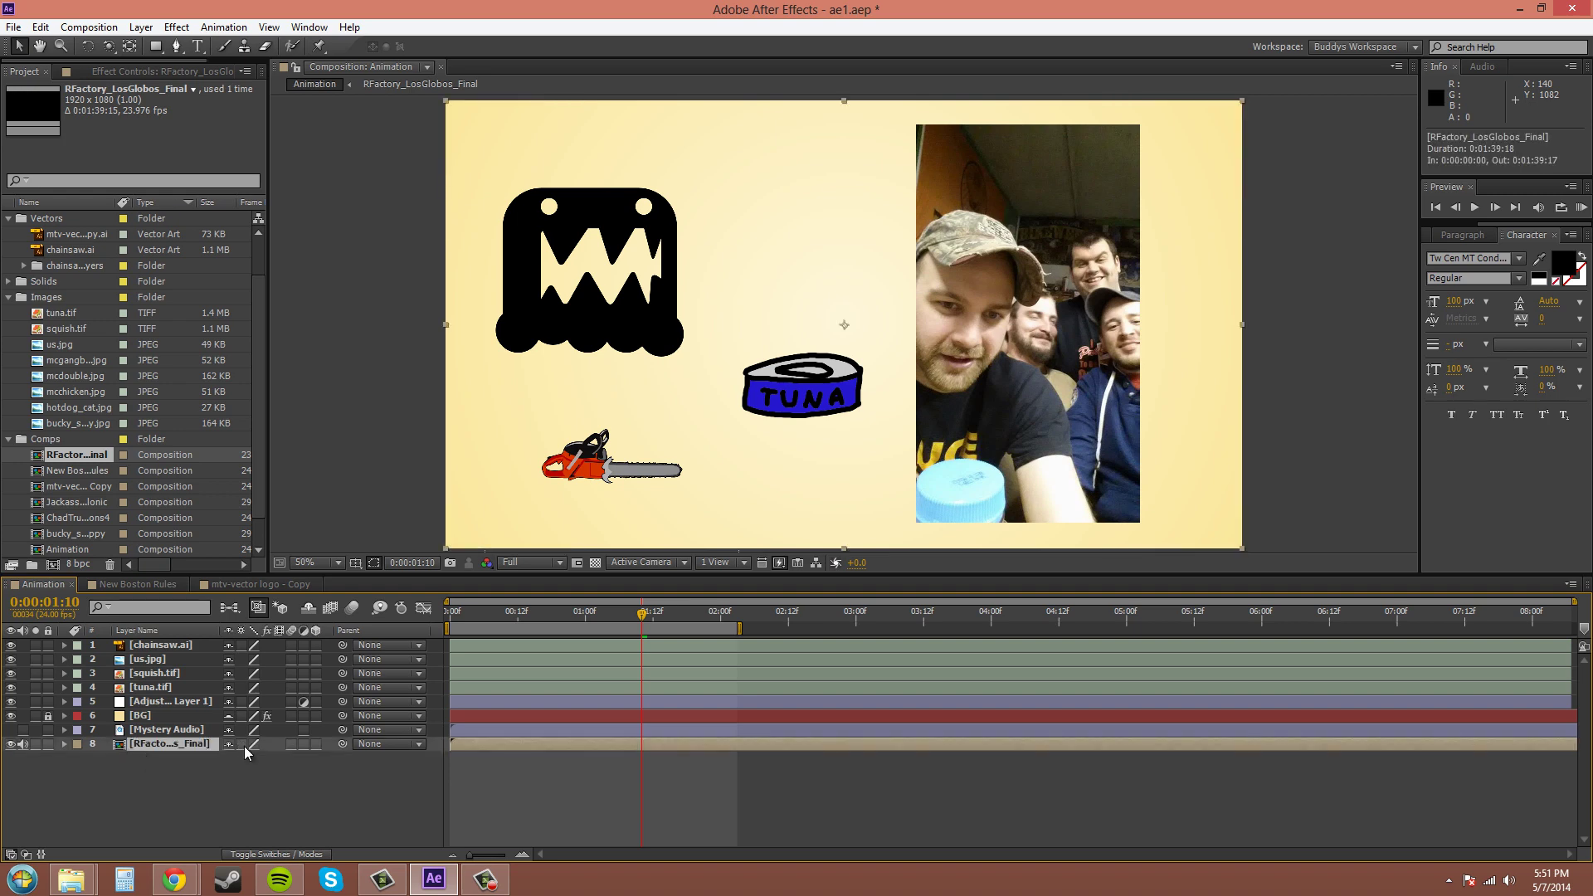
left_click(244, 797)
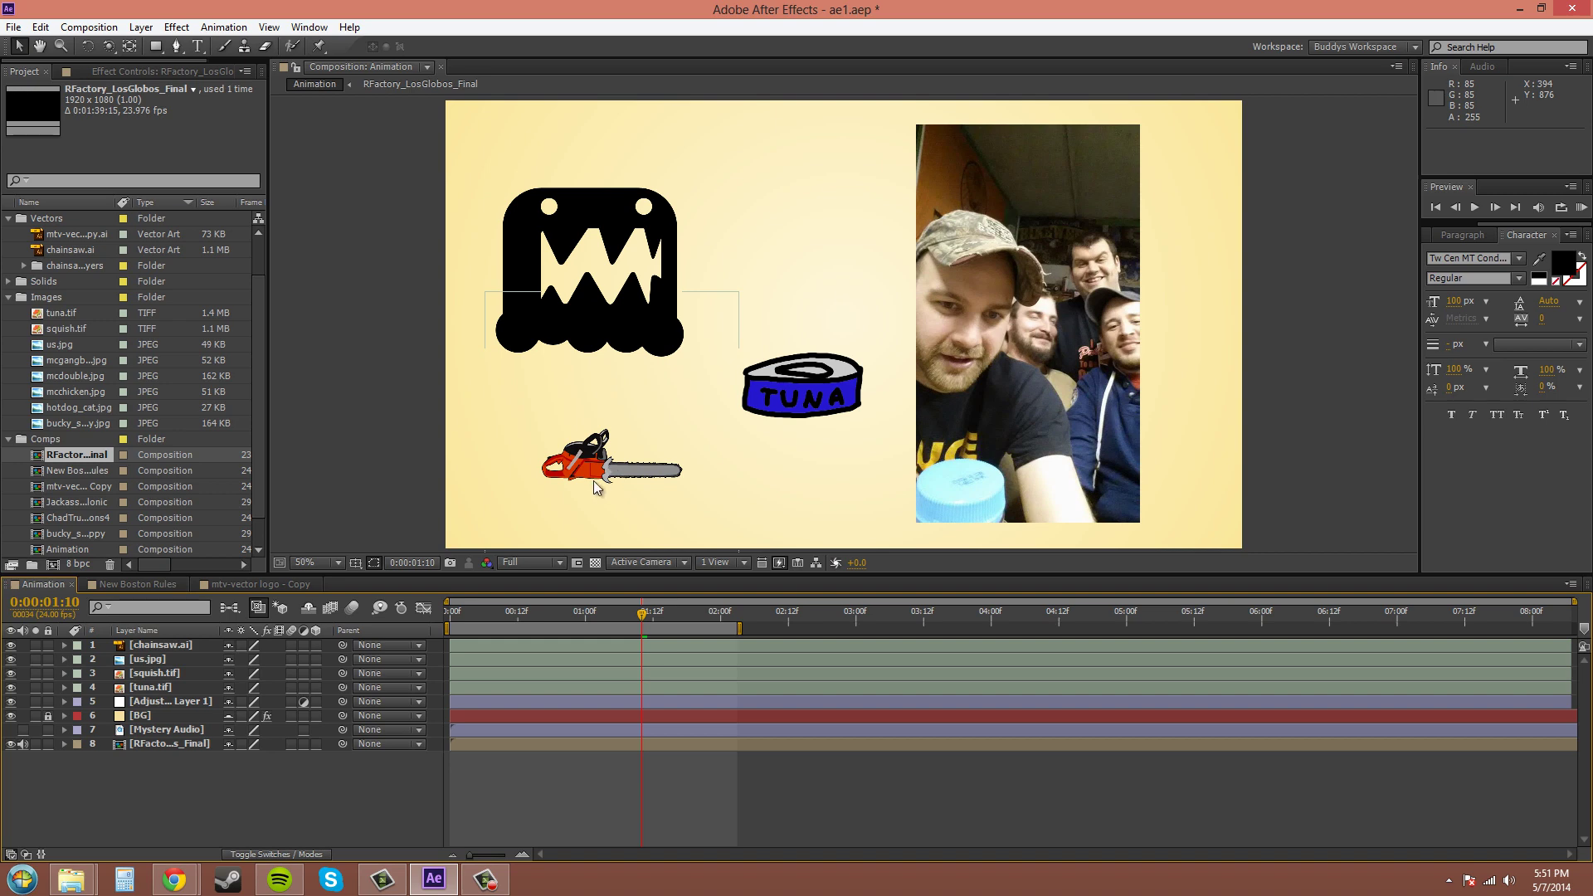
- Reveal the chainsaw.ai layer's Scale property and set it to 500%
left_click(166, 645)
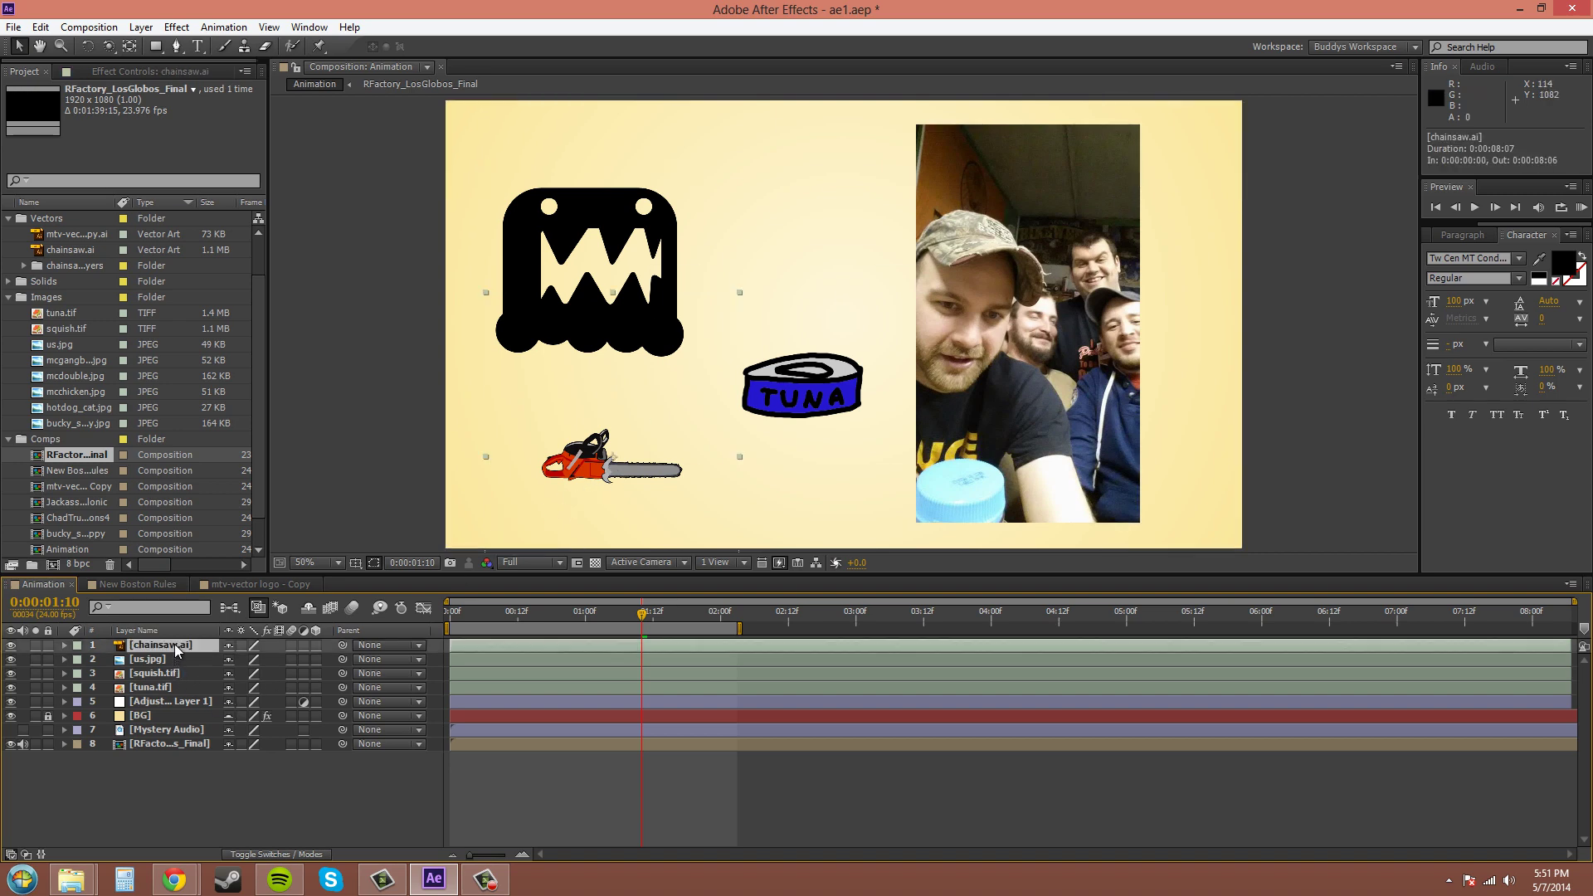
key("s")
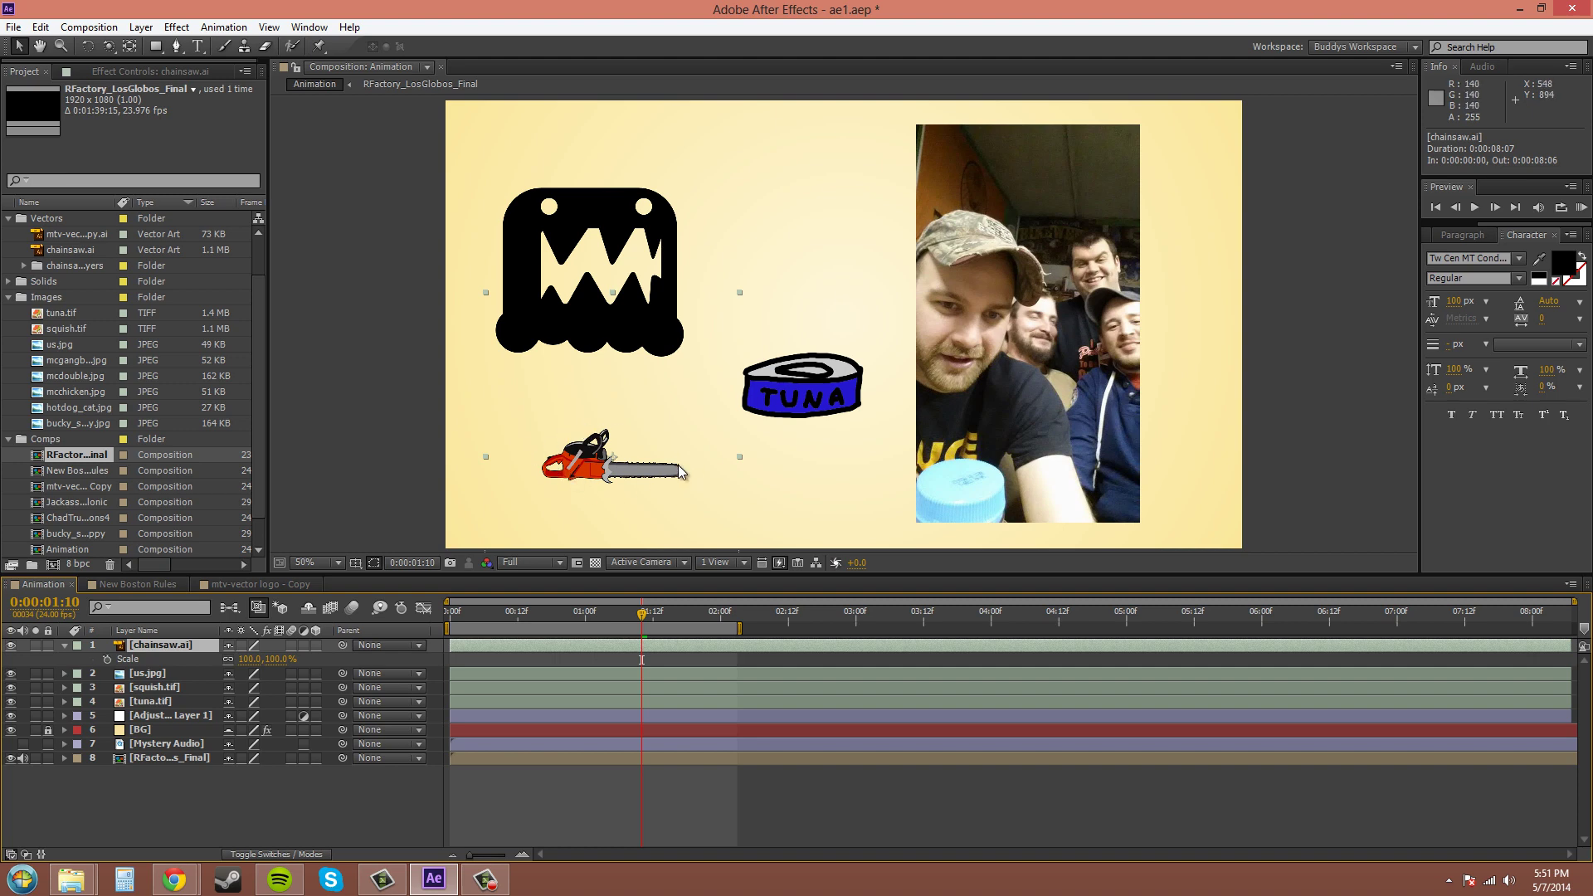
left_click(282, 658)
type("500")
key("Return")
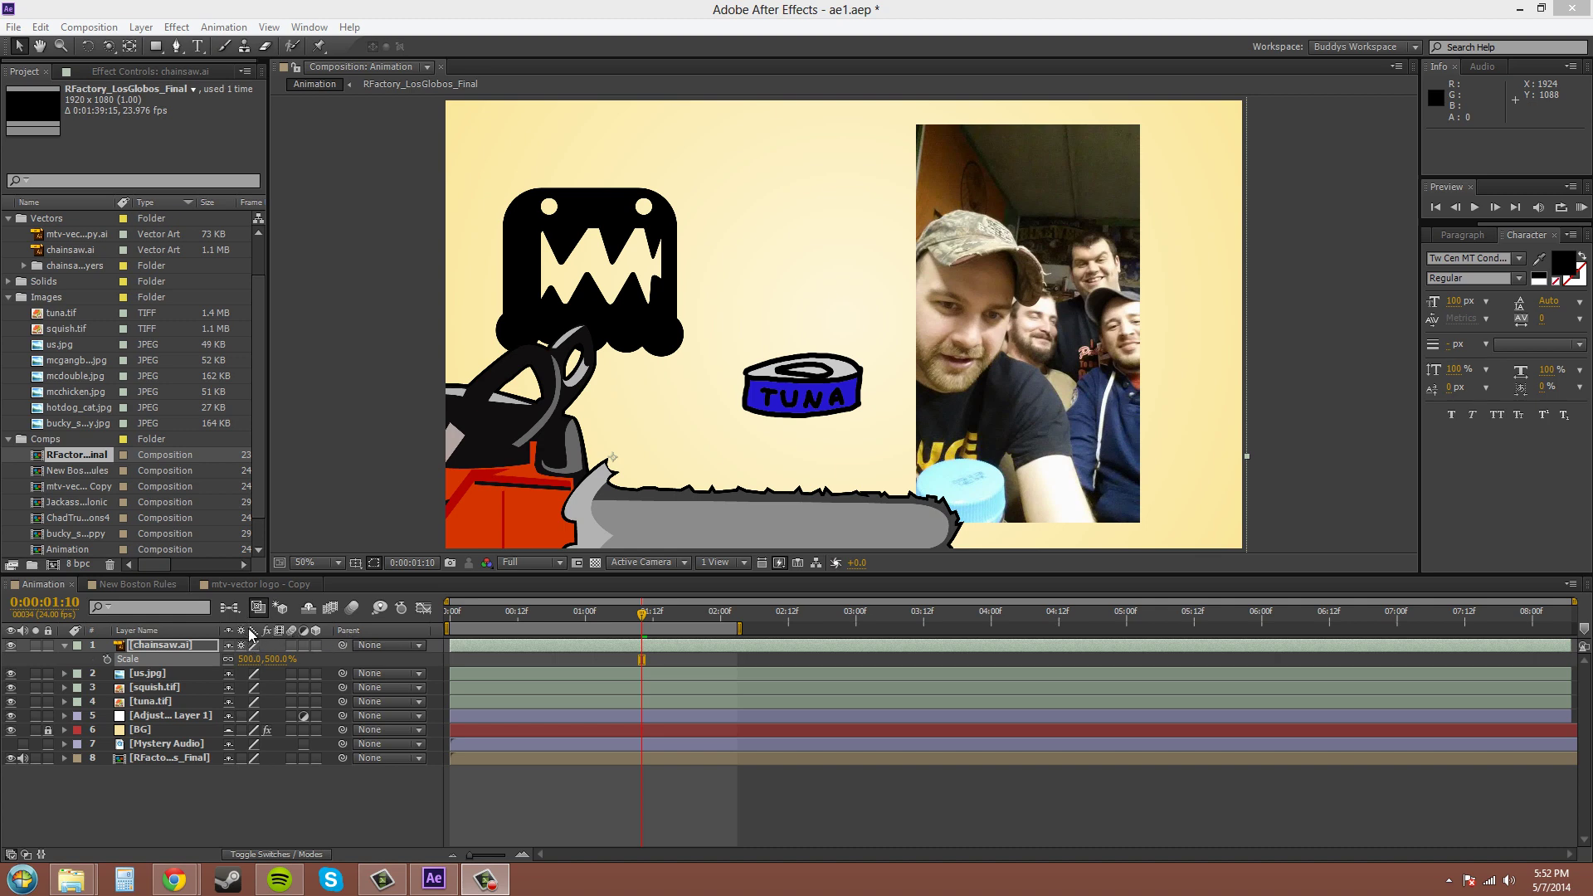
- Set the chainsaw.ai layer's Scale back to 100%
left_click(280, 659)
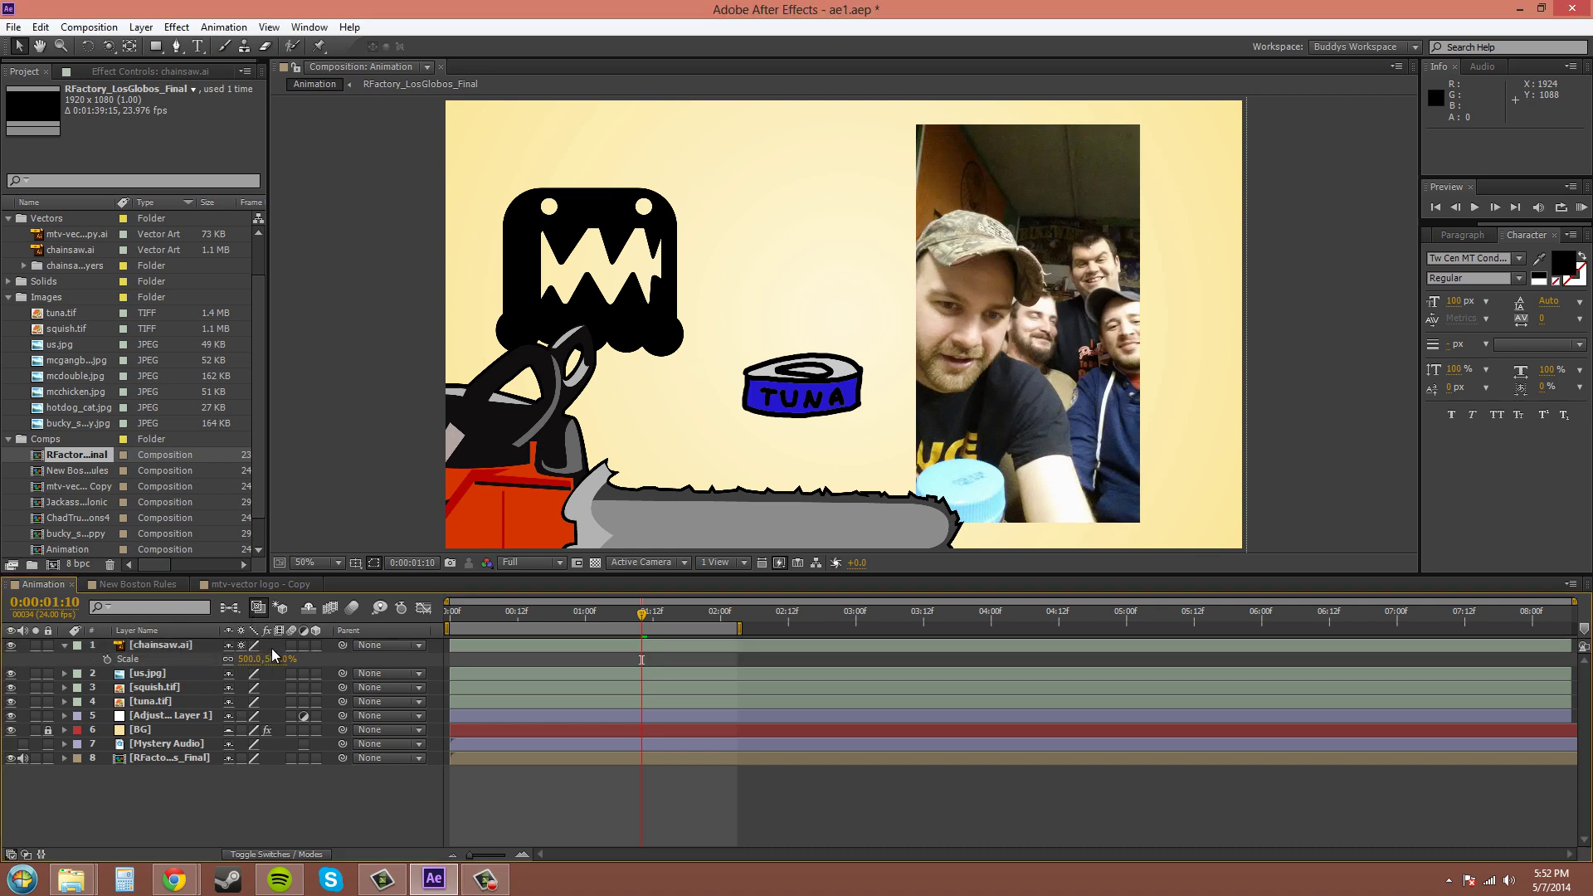
type("100")
key("Return")
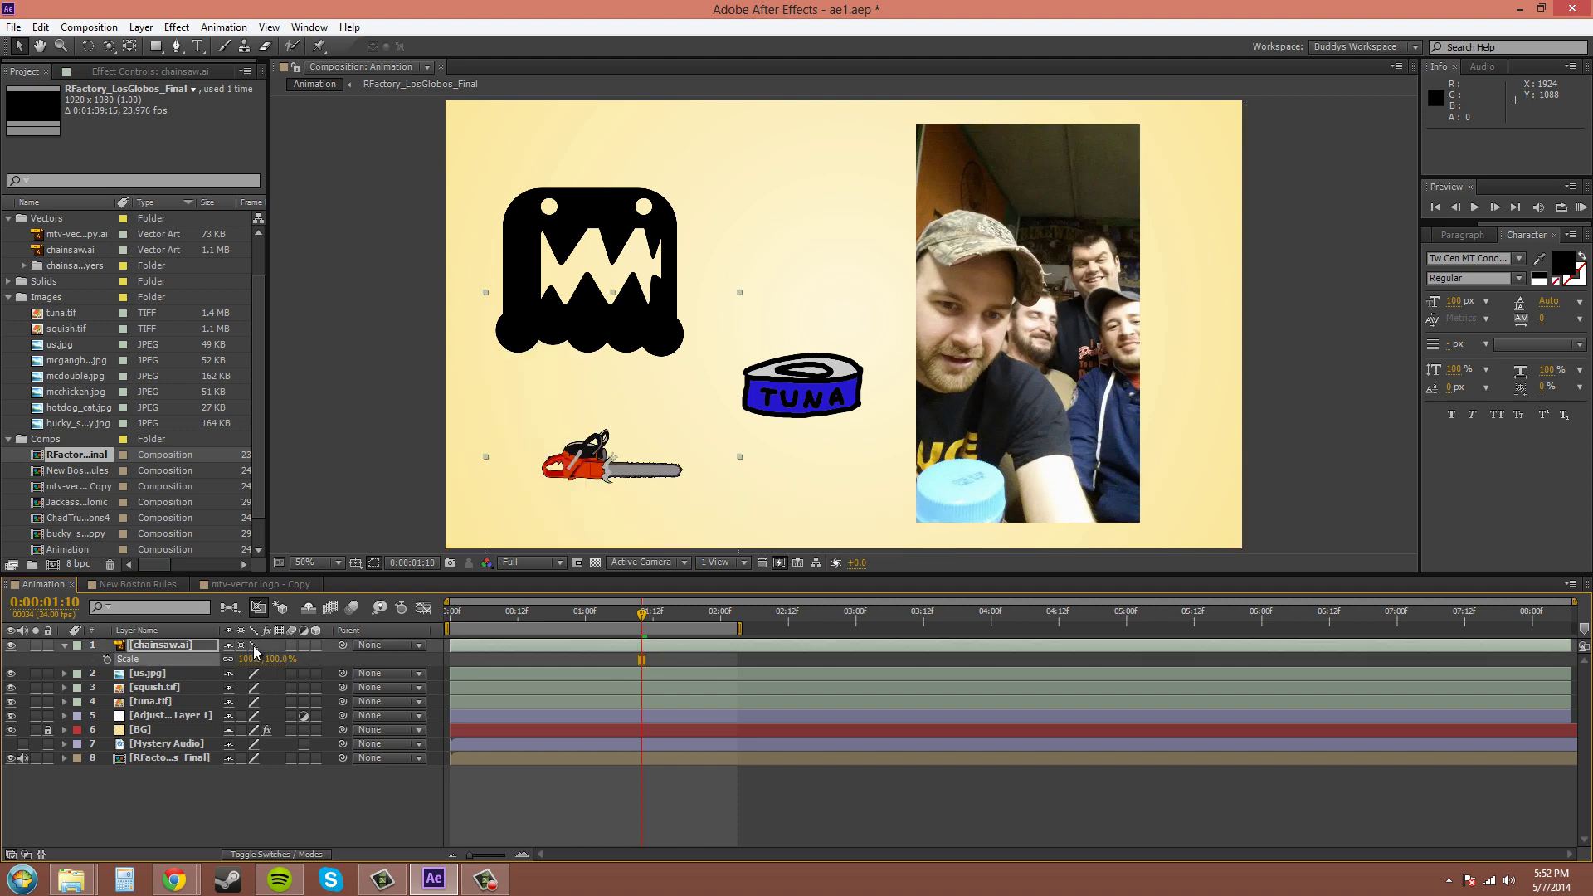
- Toggle the quality of the chainsaw.ai and us.jpg layers between best and draft, leaving both at best
left_click(255, 647)
left_click(255, 647)
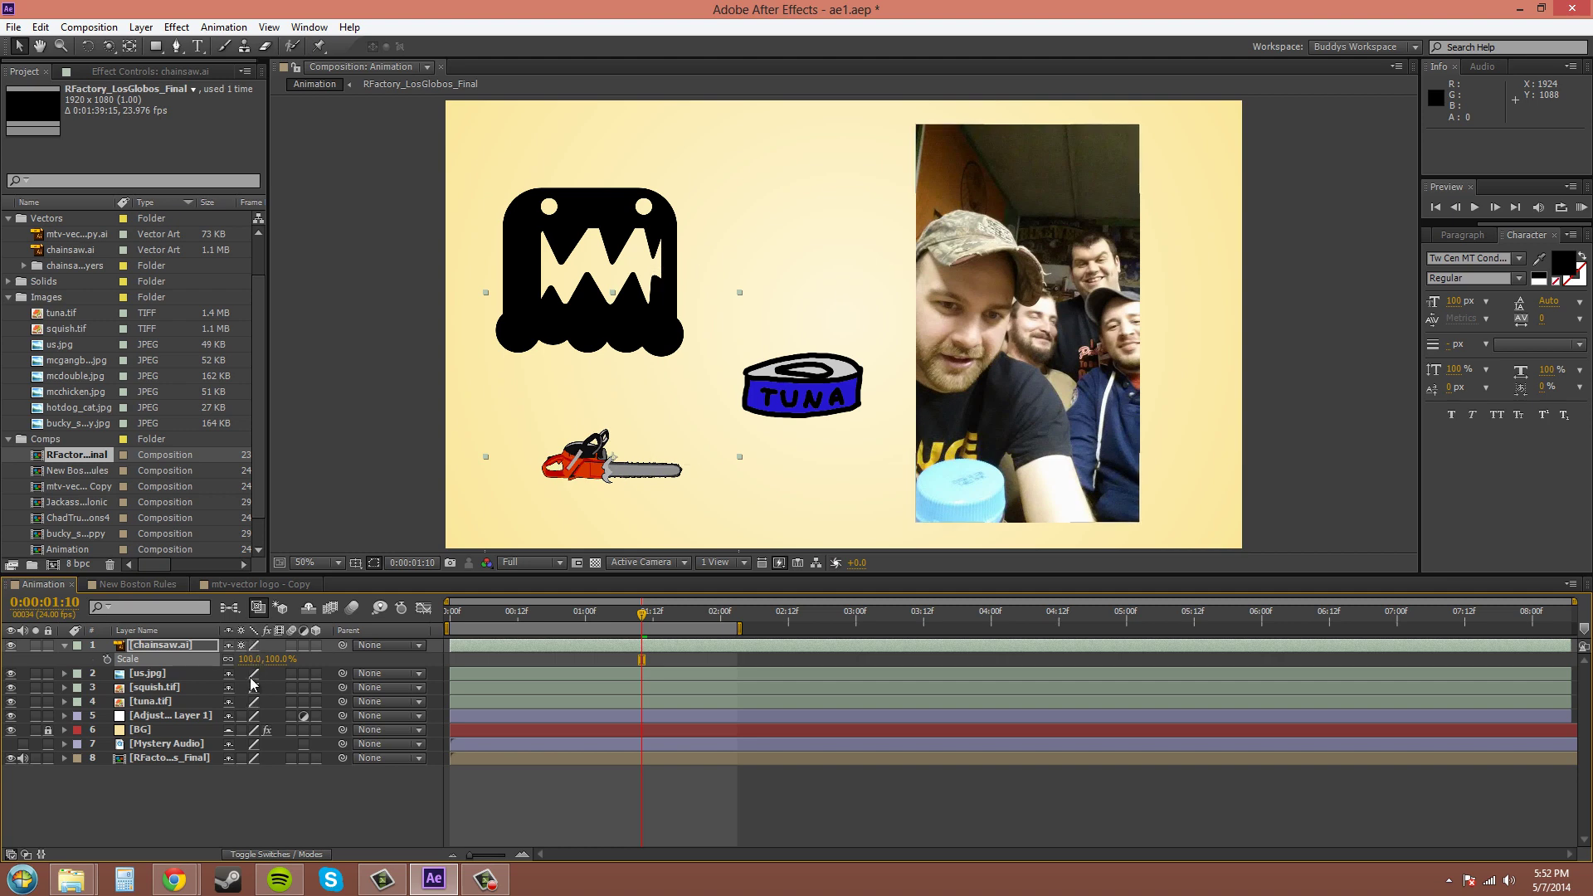
left_click(255, 674)
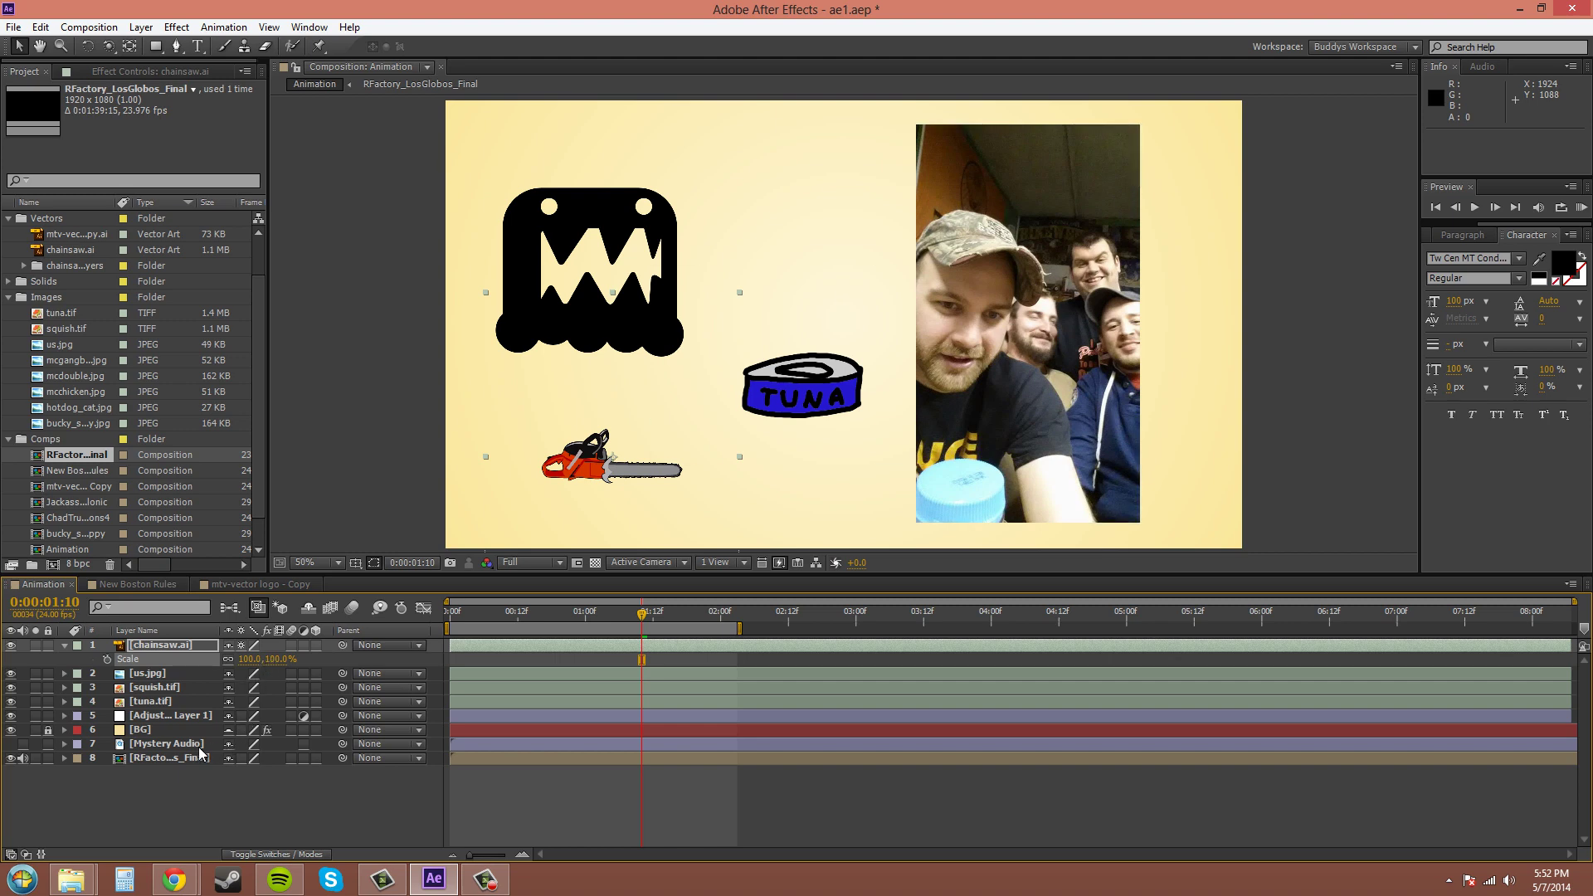
left_click(255, 675)
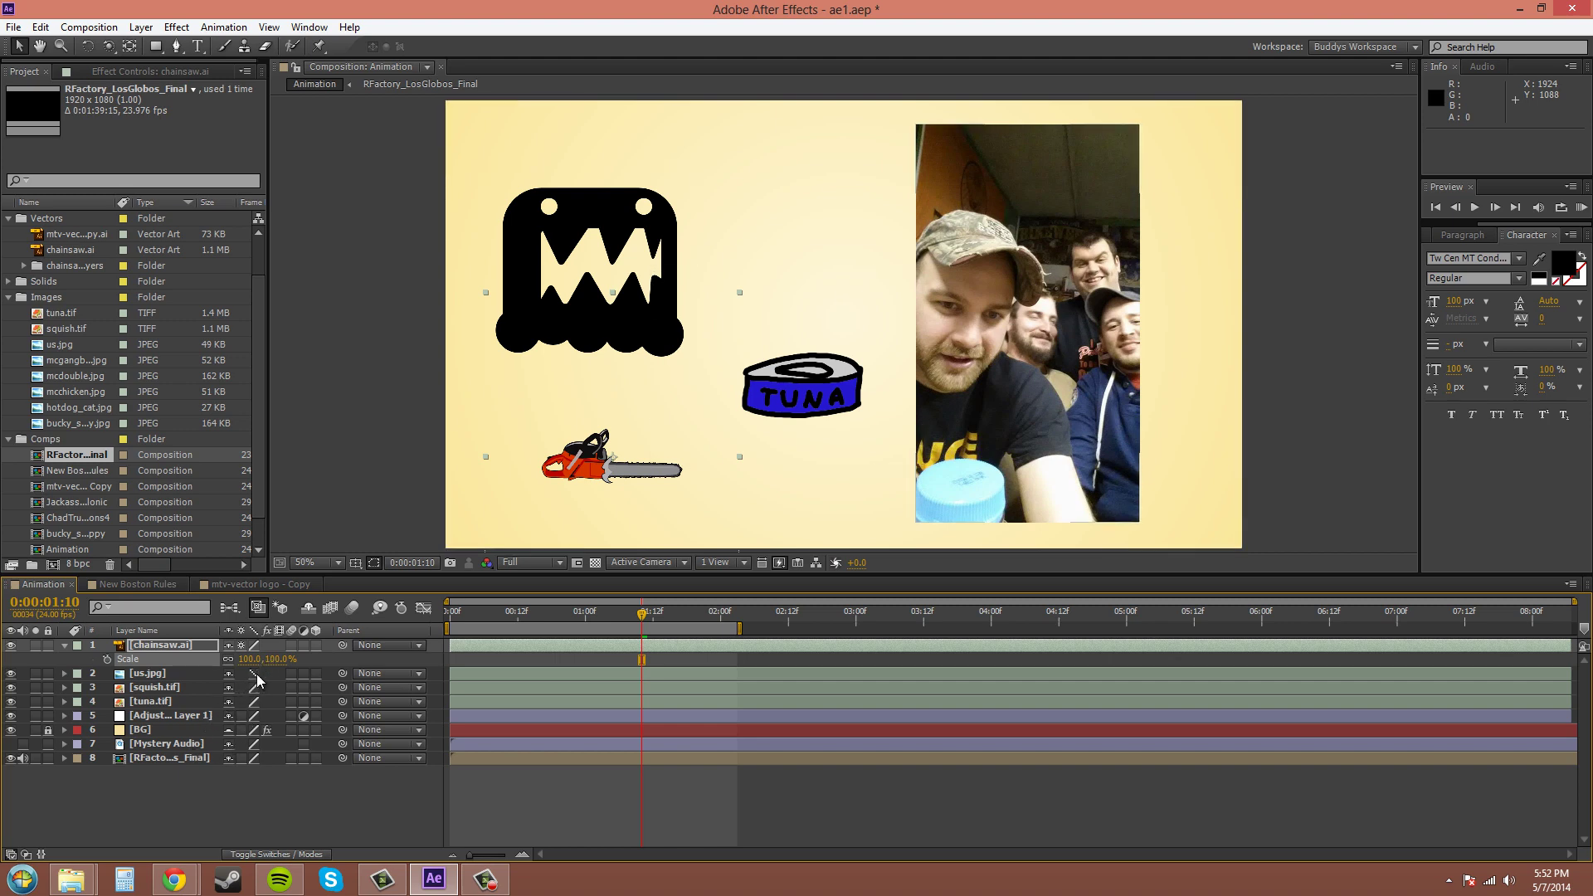
left_click(258, 678)
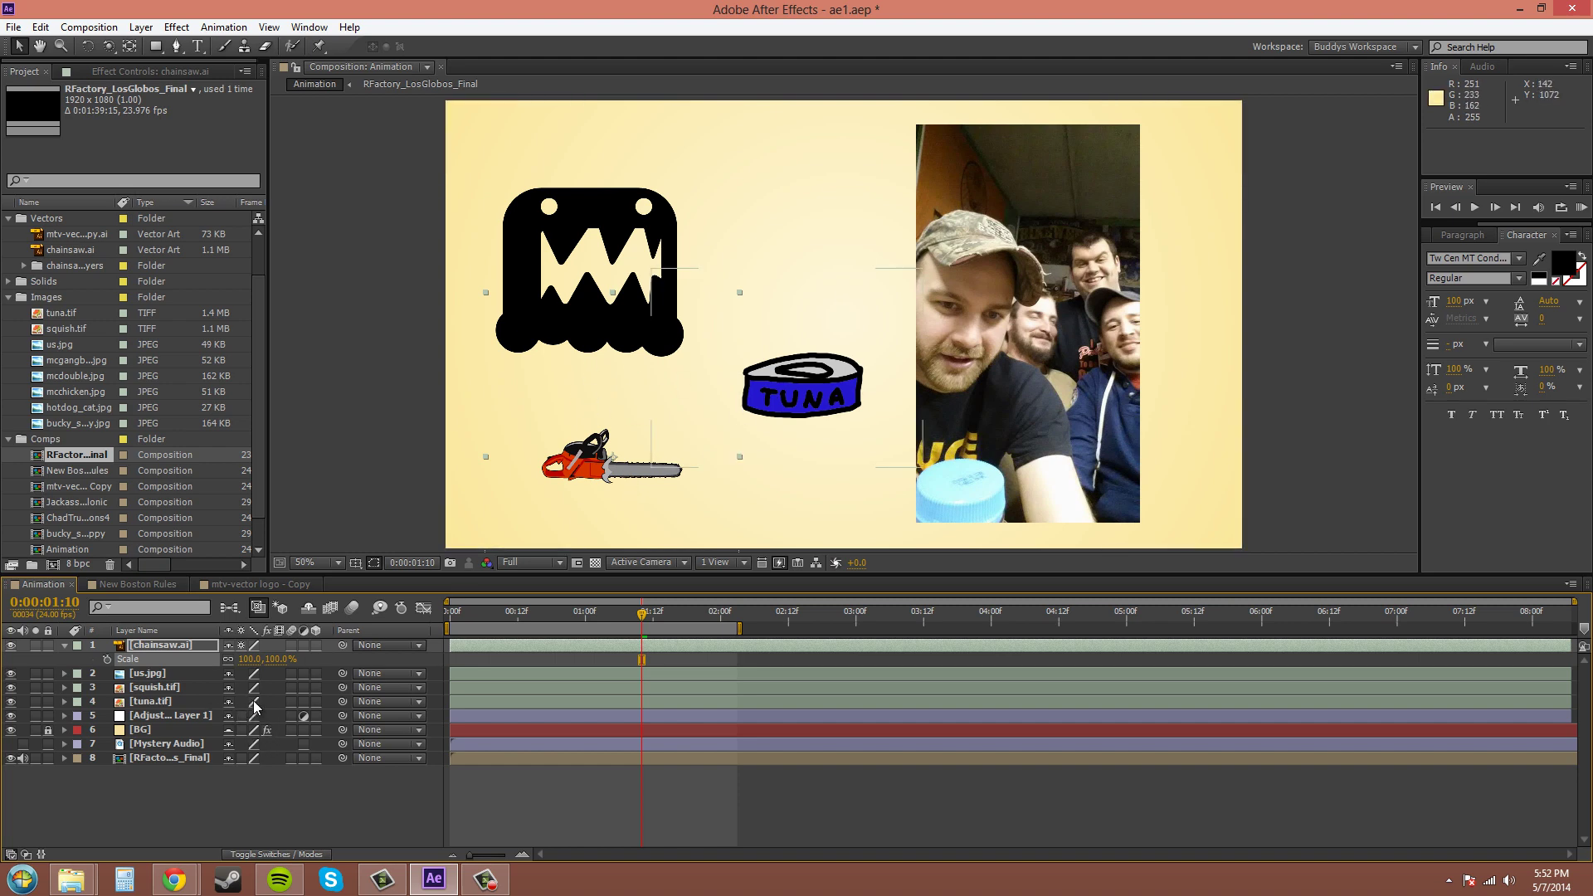
- Compare draft and best quality on the tuna can up close, restoring the tuna.tif layer to best quality
left_click(254, 701)
scroll(782, 412, "up", 1)
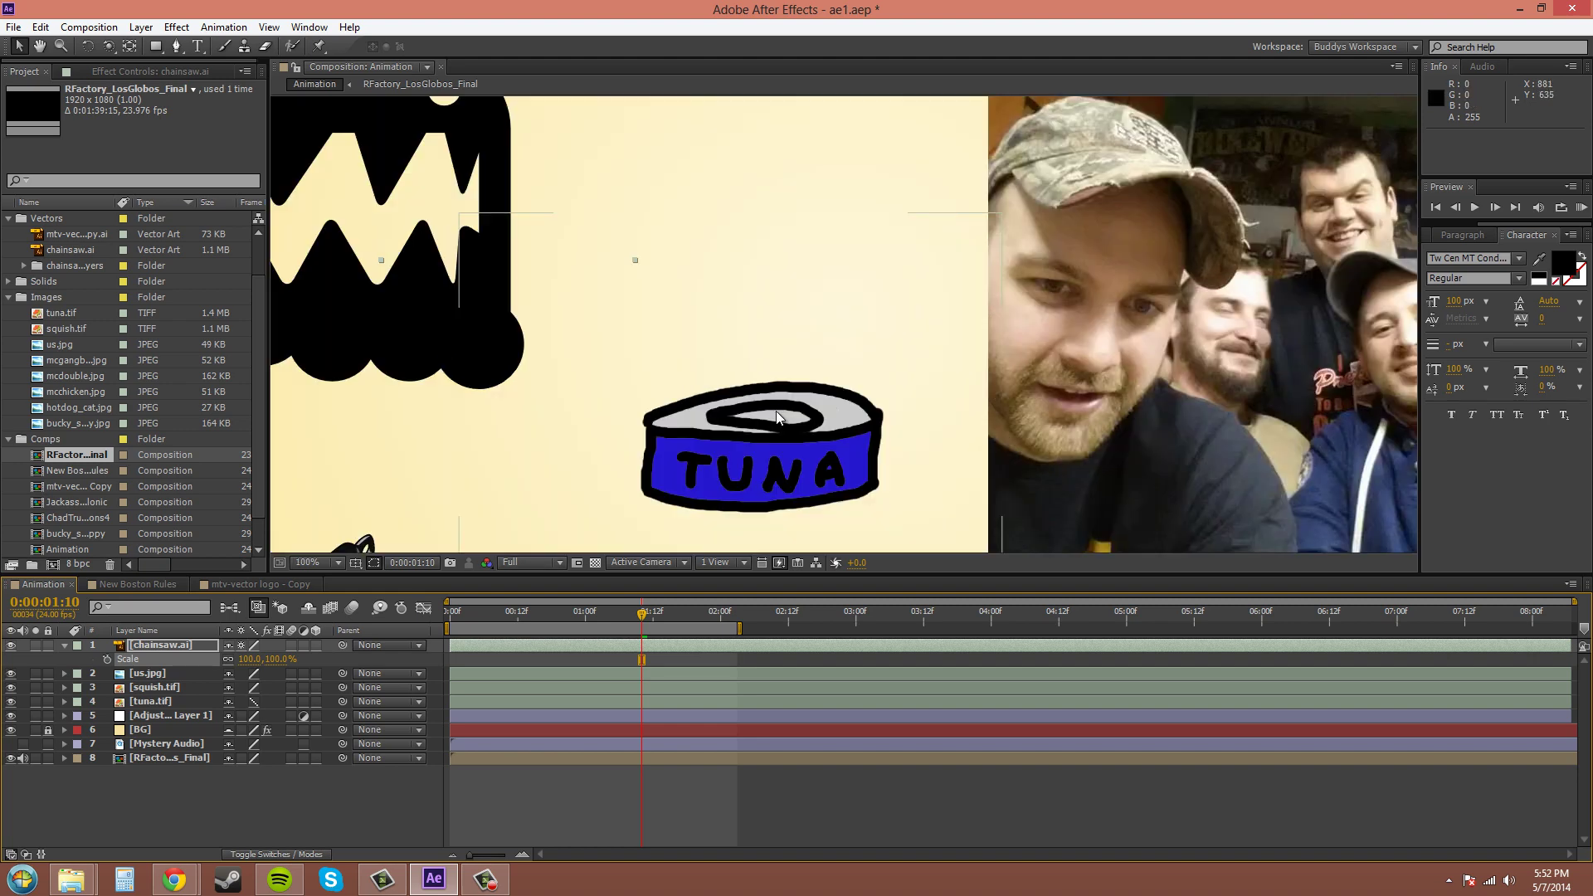
scroll(784, 426, "up", 3)
scroll(783, 425, "down", 4)
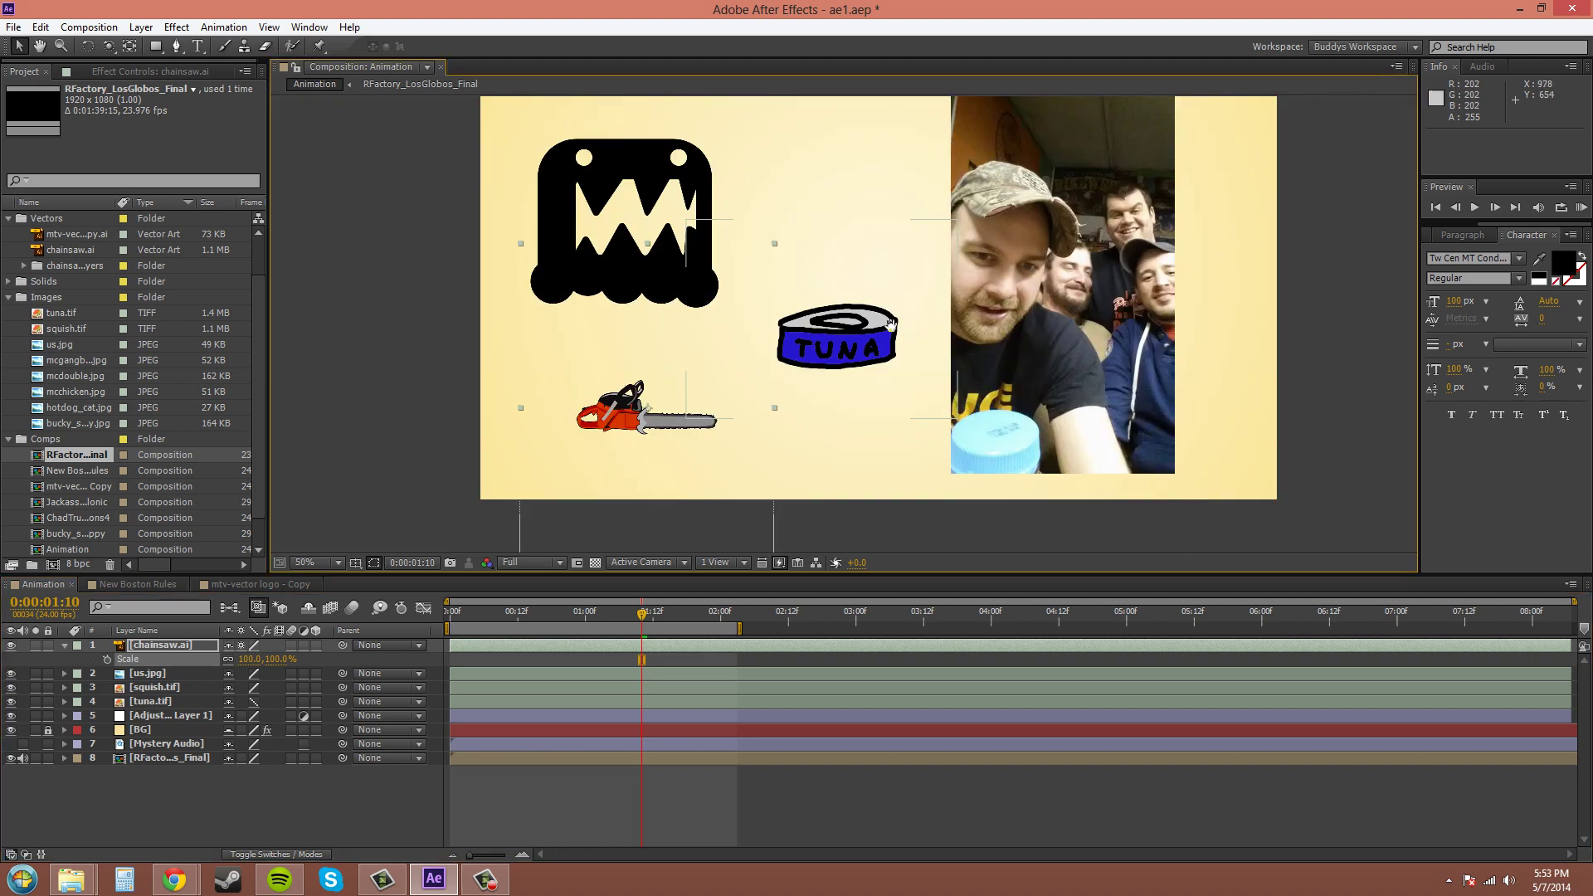
left_click(255, 703)
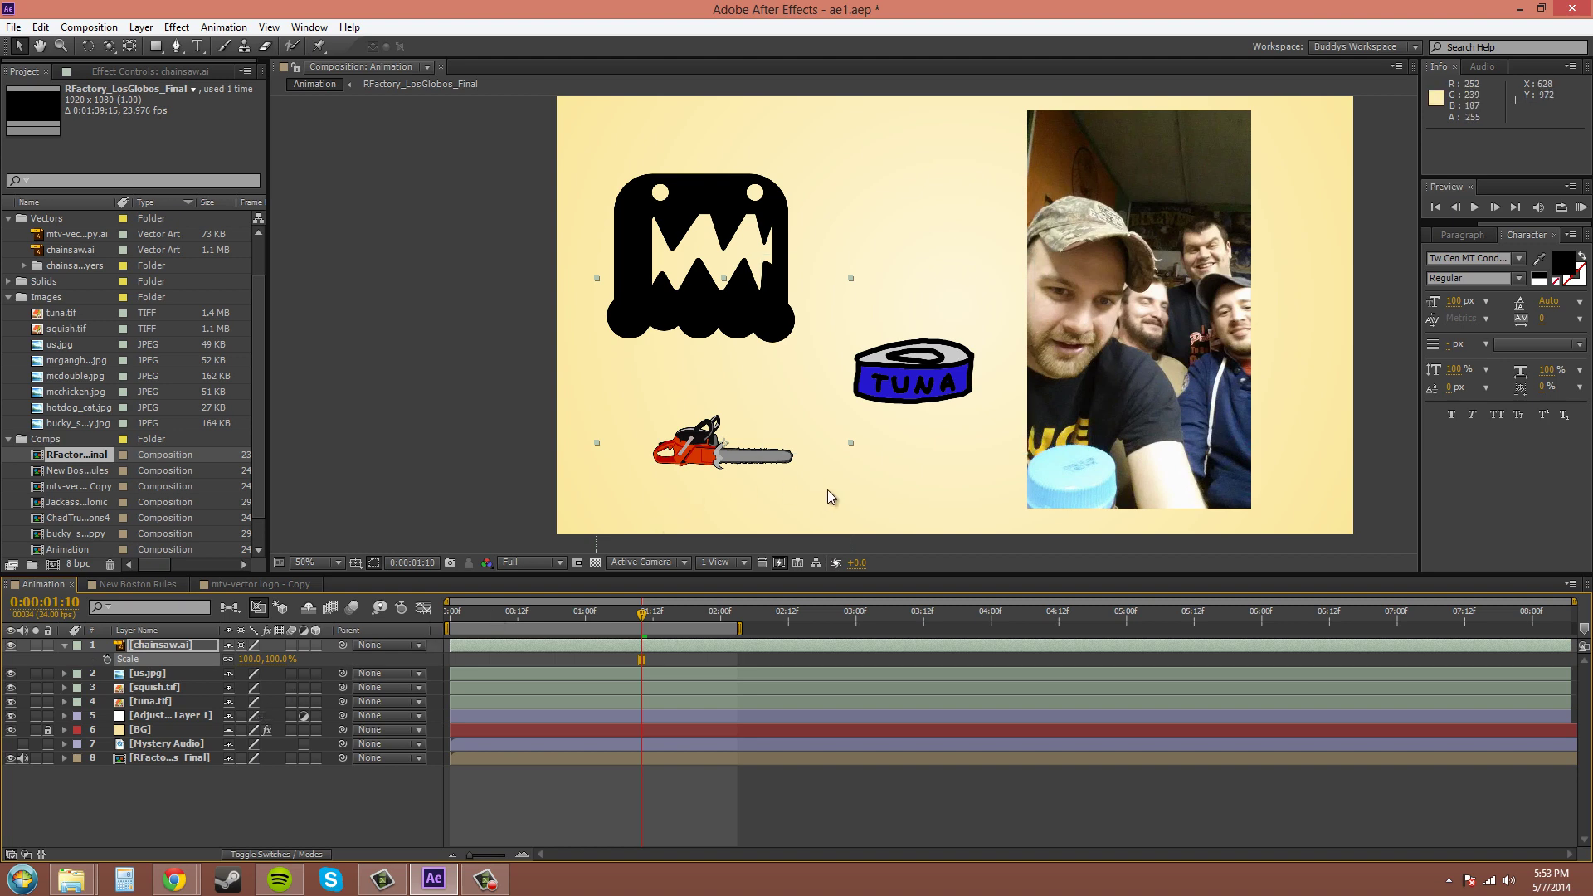
left_click_drag(946, 495, 835, 499)
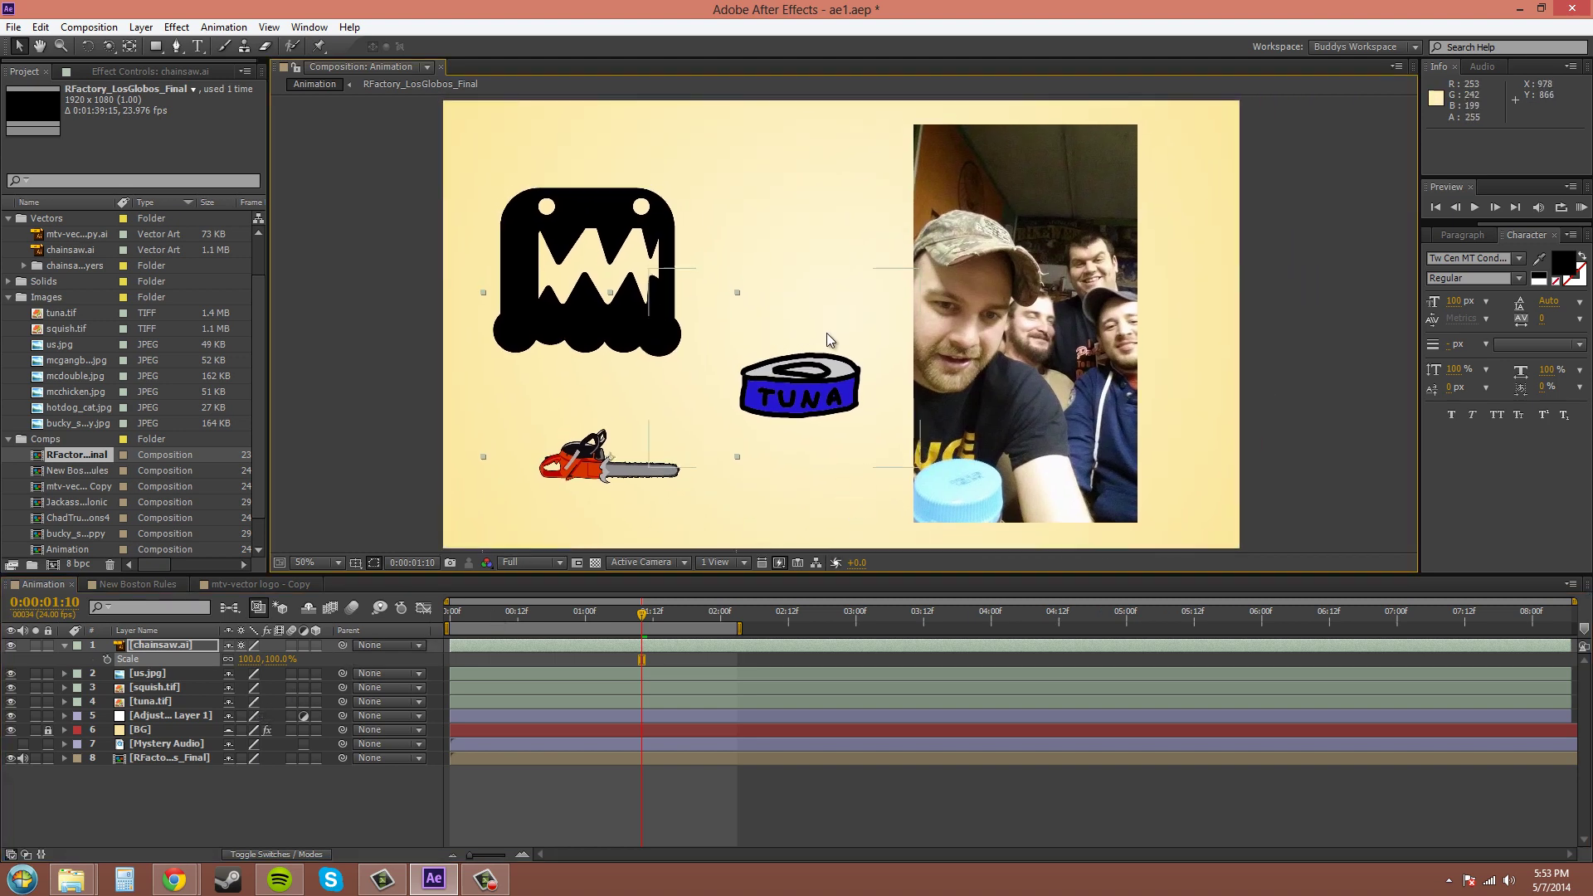